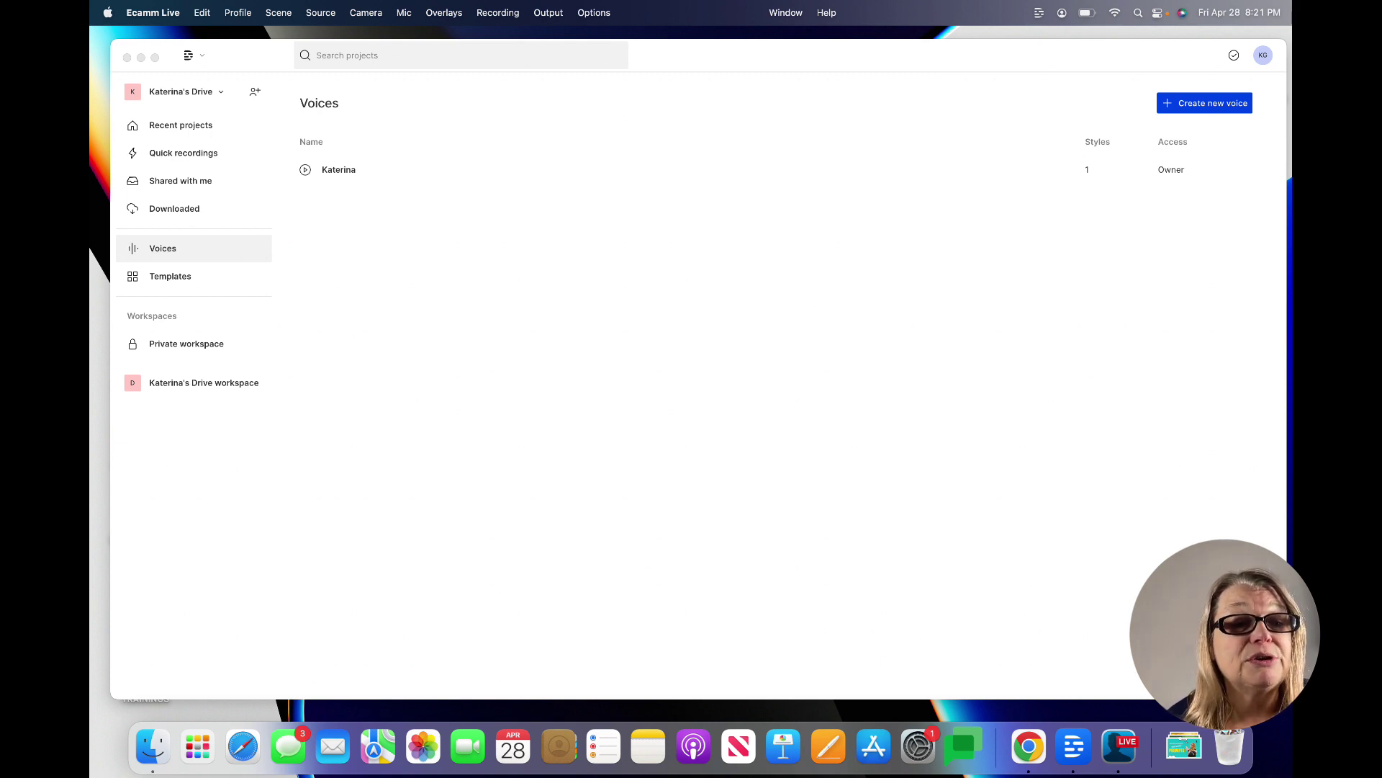
Create a new Overdub voice named "Testing 123".
left_click(171, 253)
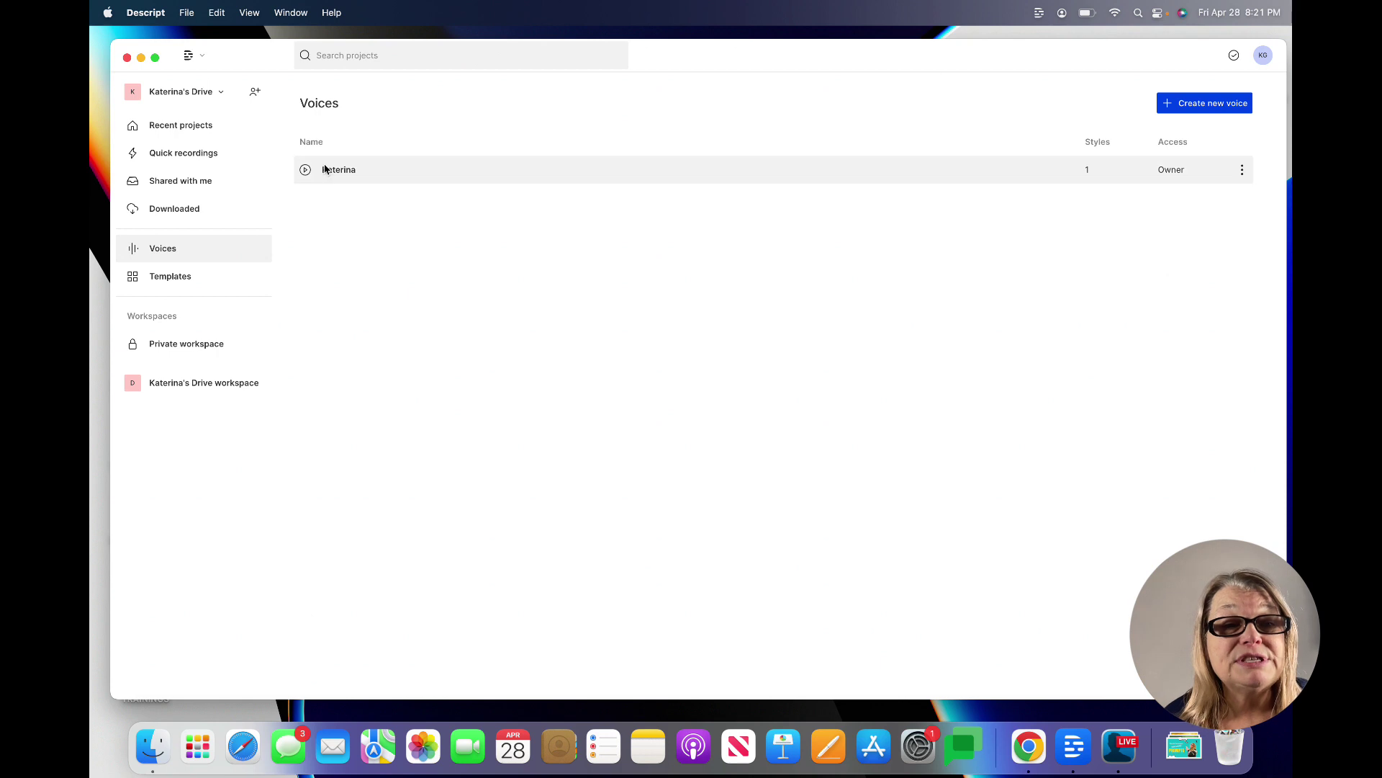
left_click(1181, 108)
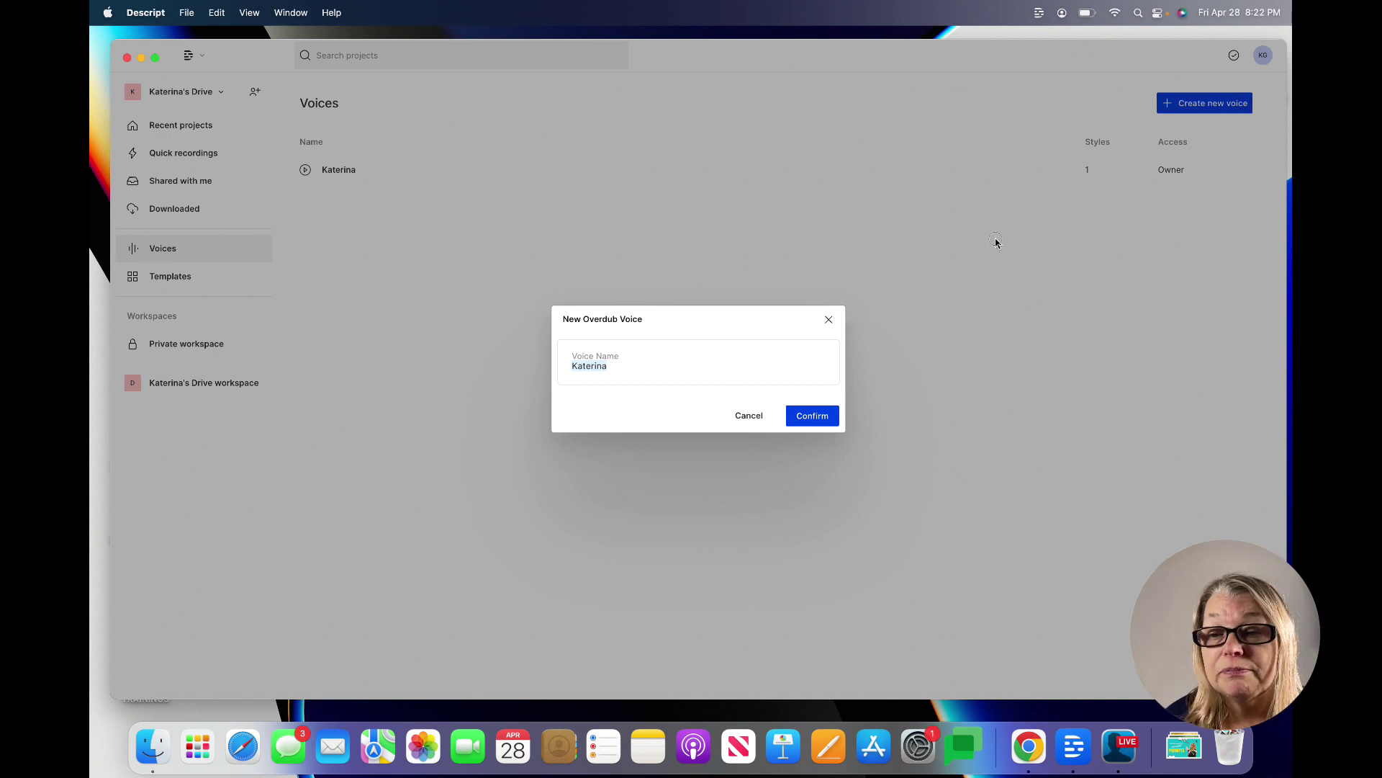
left_click(621, 369)
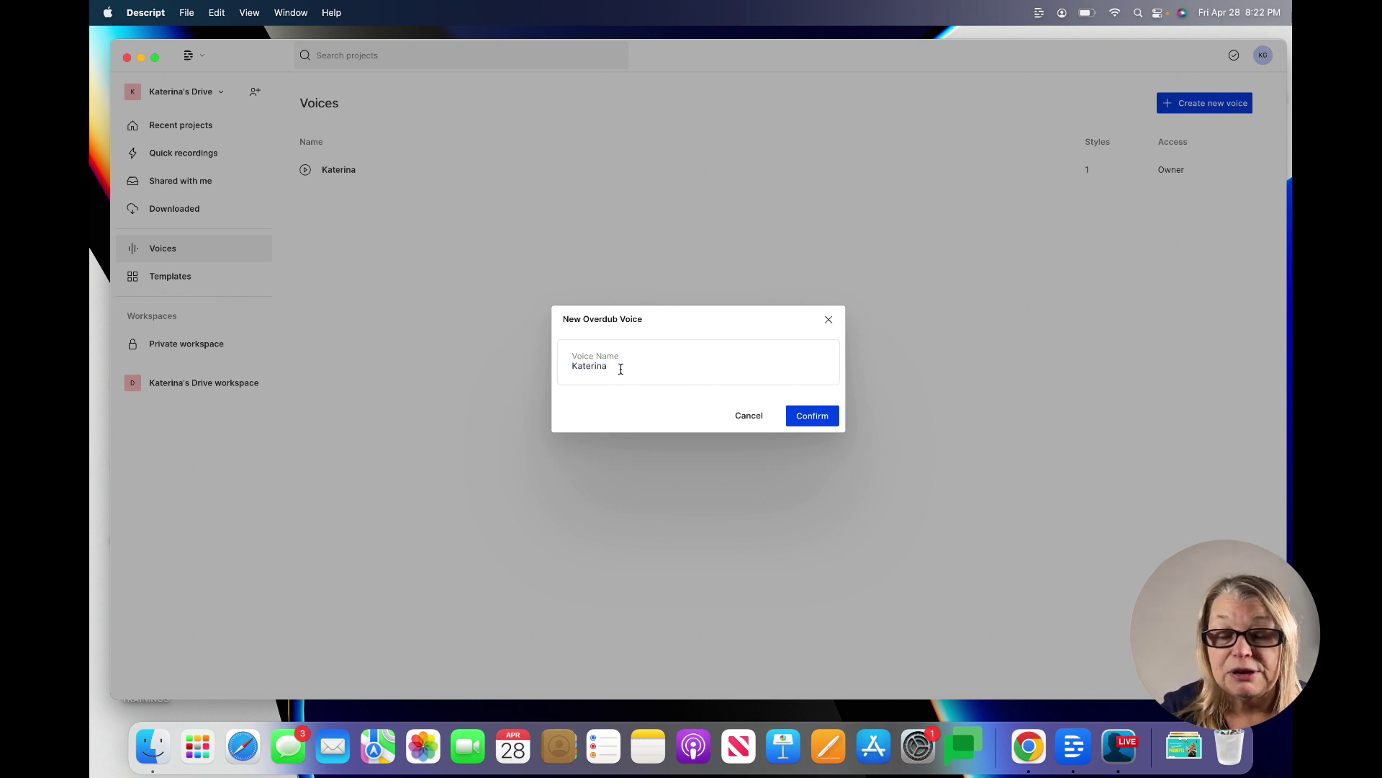
key("BackSpace")
key("BackSpace")
type("R")
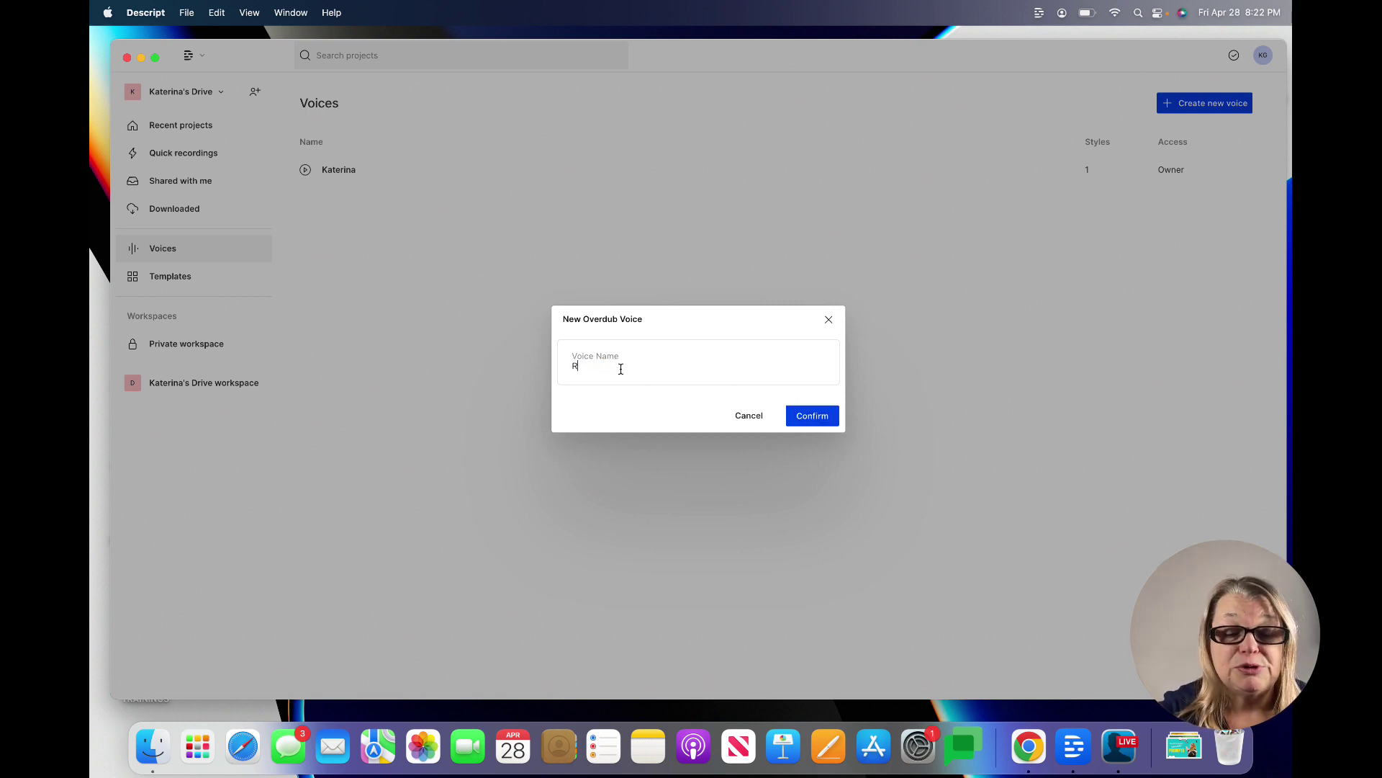
type("esting 123")
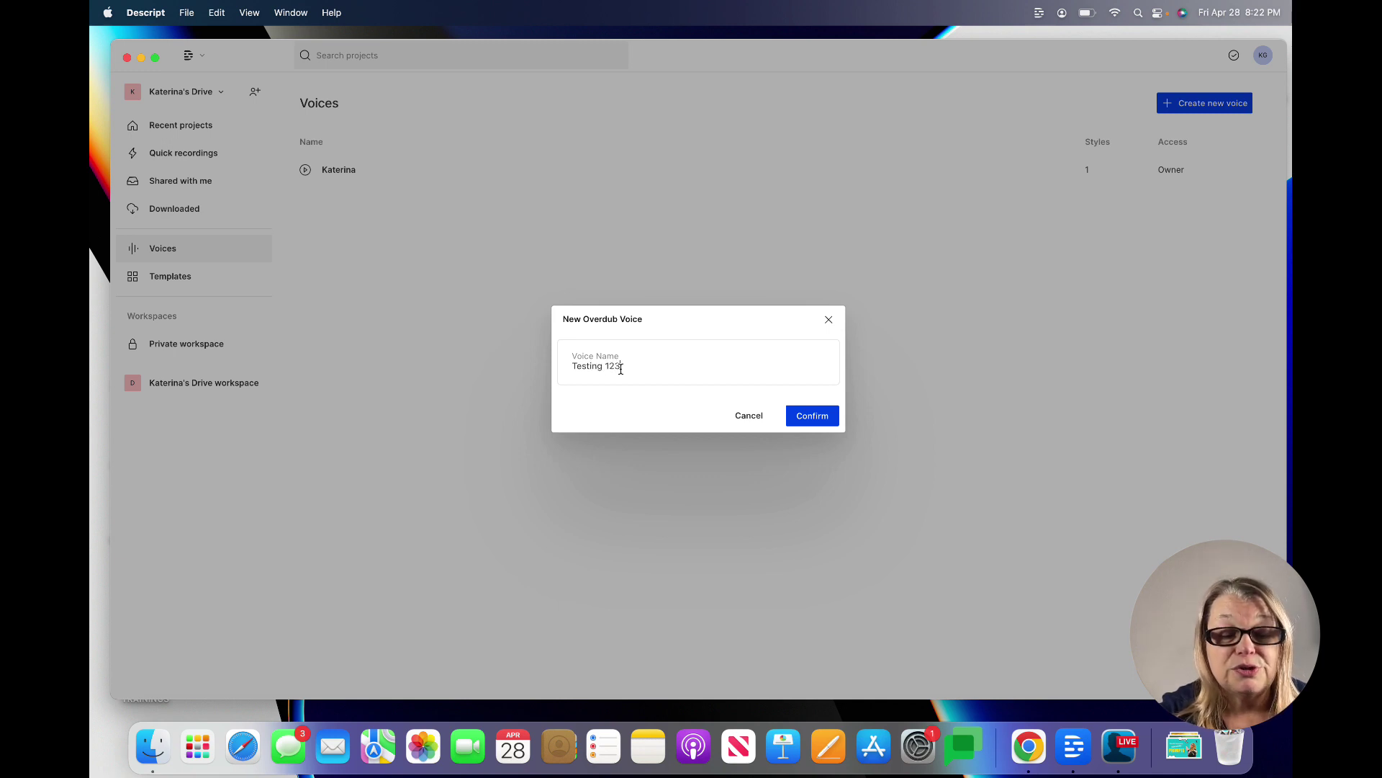
left_click(805, 417)
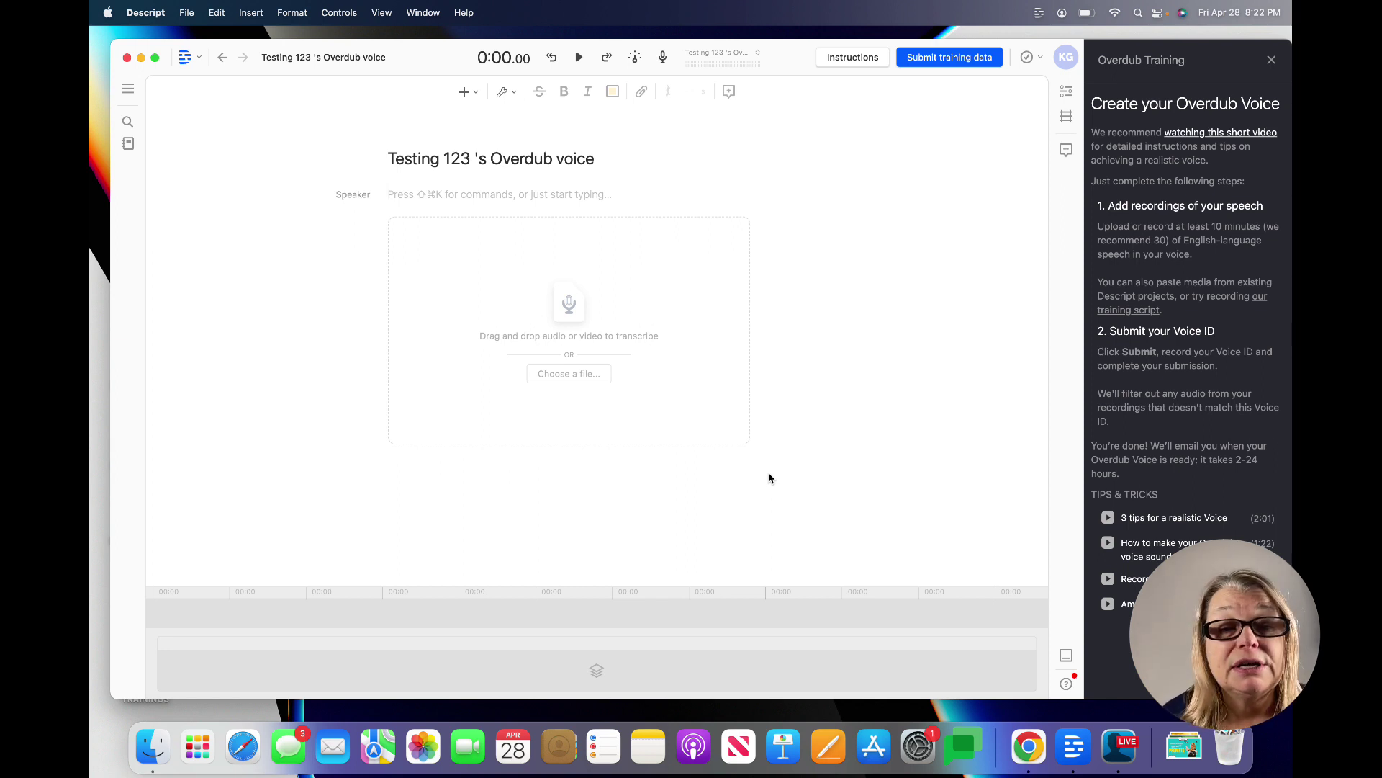
Import the video file "LINKEDIN TOS - NO BOTS.mov" into the voice project as the training recording.
left_click(595, 374)
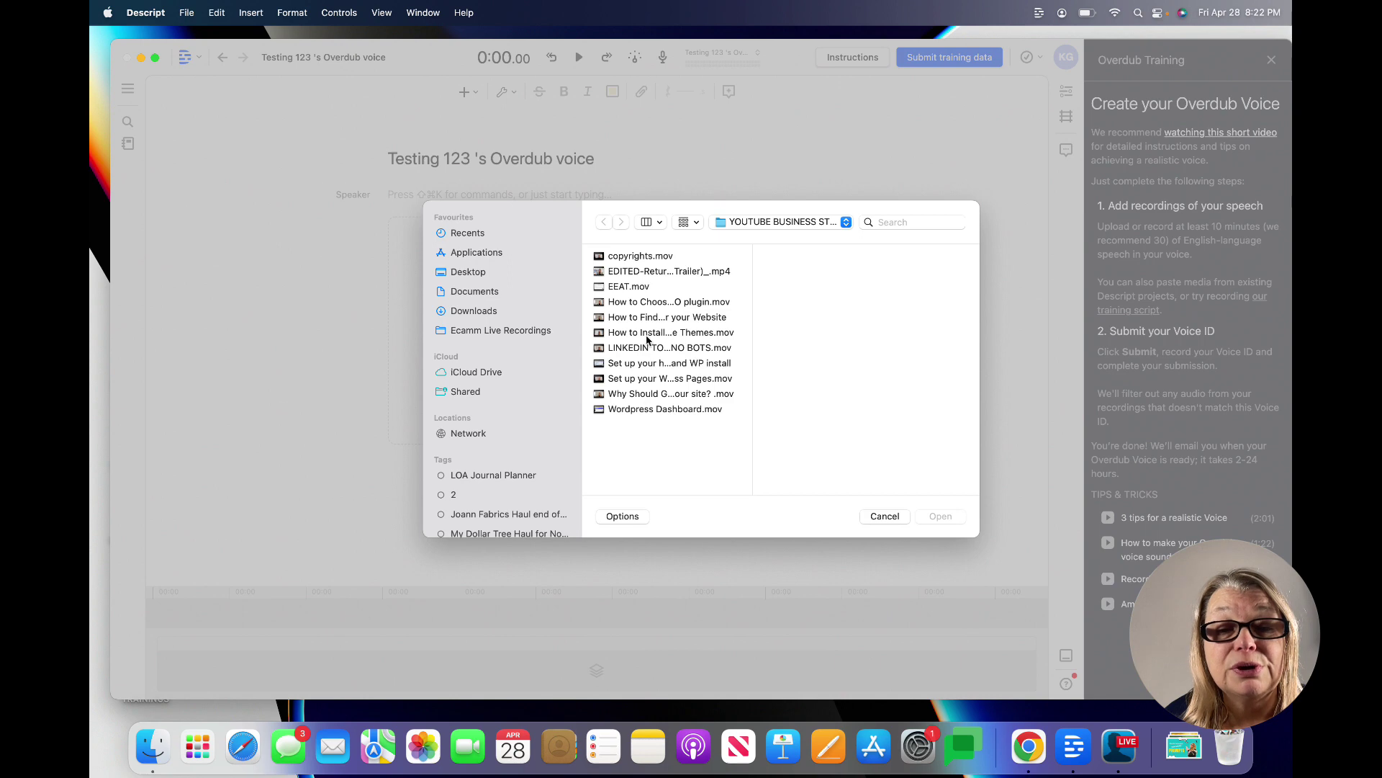
left_click(647, 302)
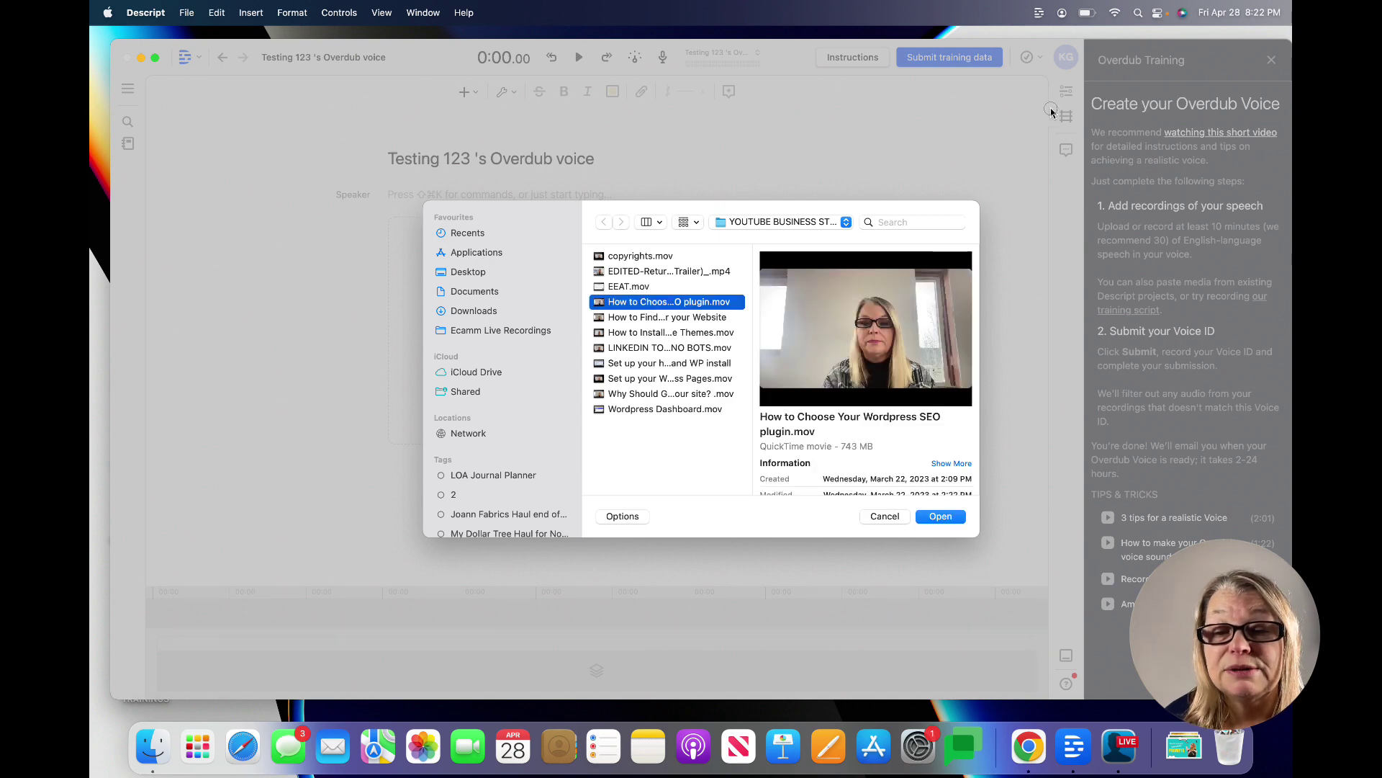
scroll(840, 430, "down", 2)
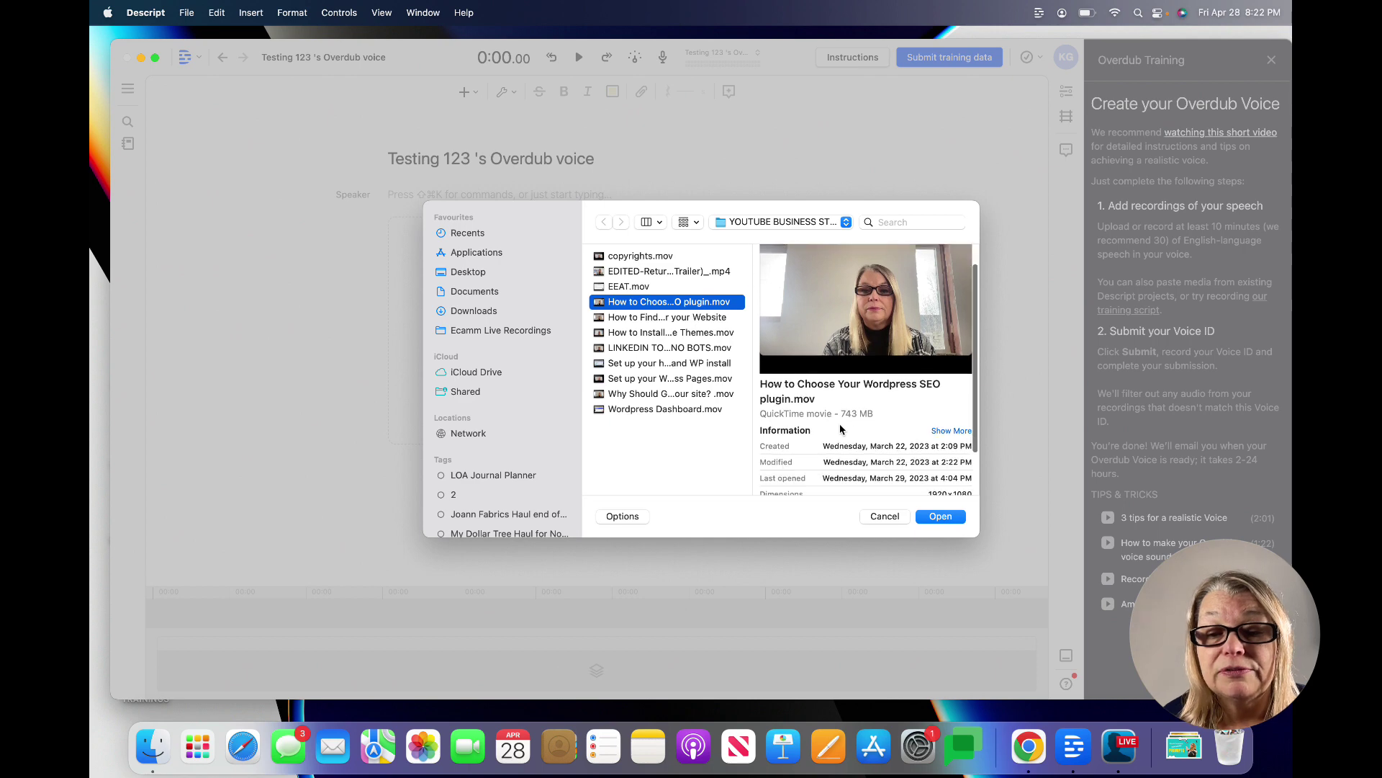
scroll(840, 430, "down", 3)
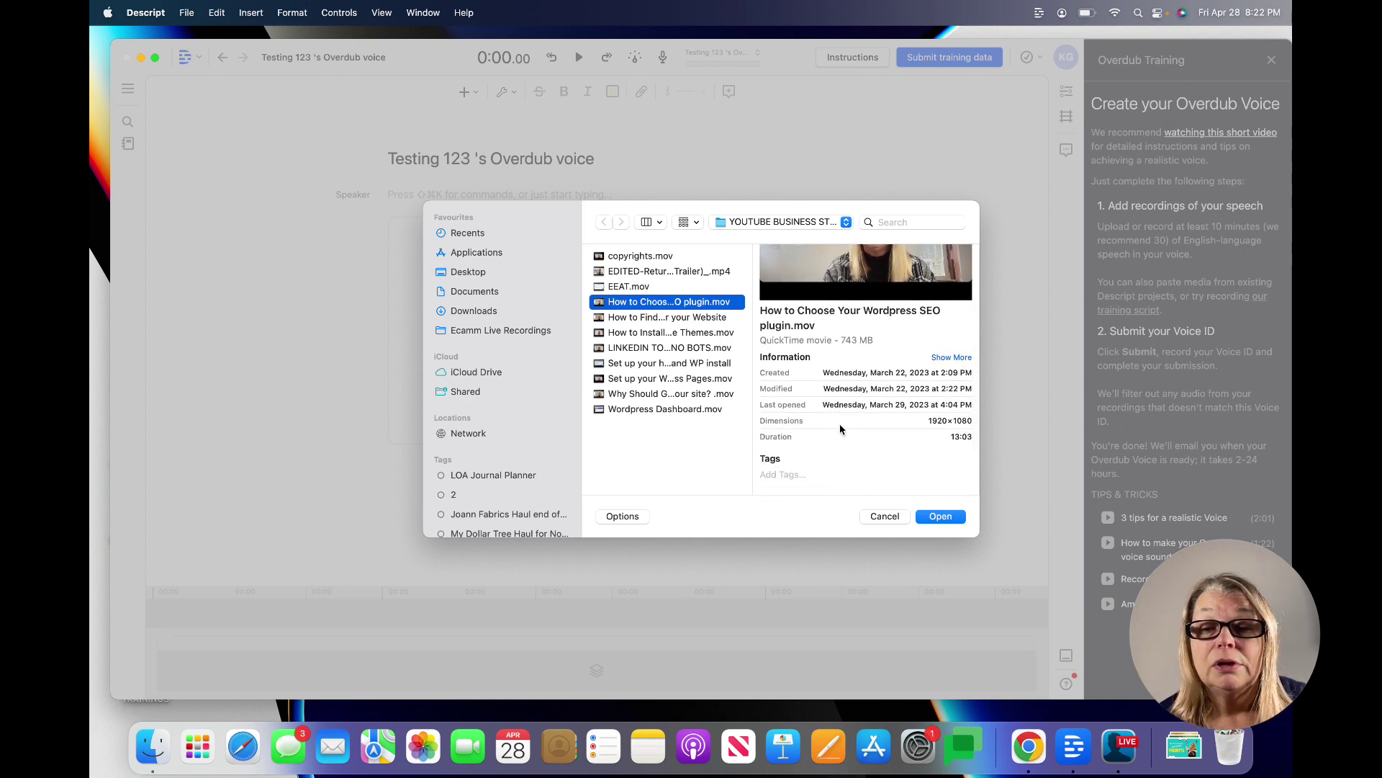
scroll(839, 426, "up", 1)
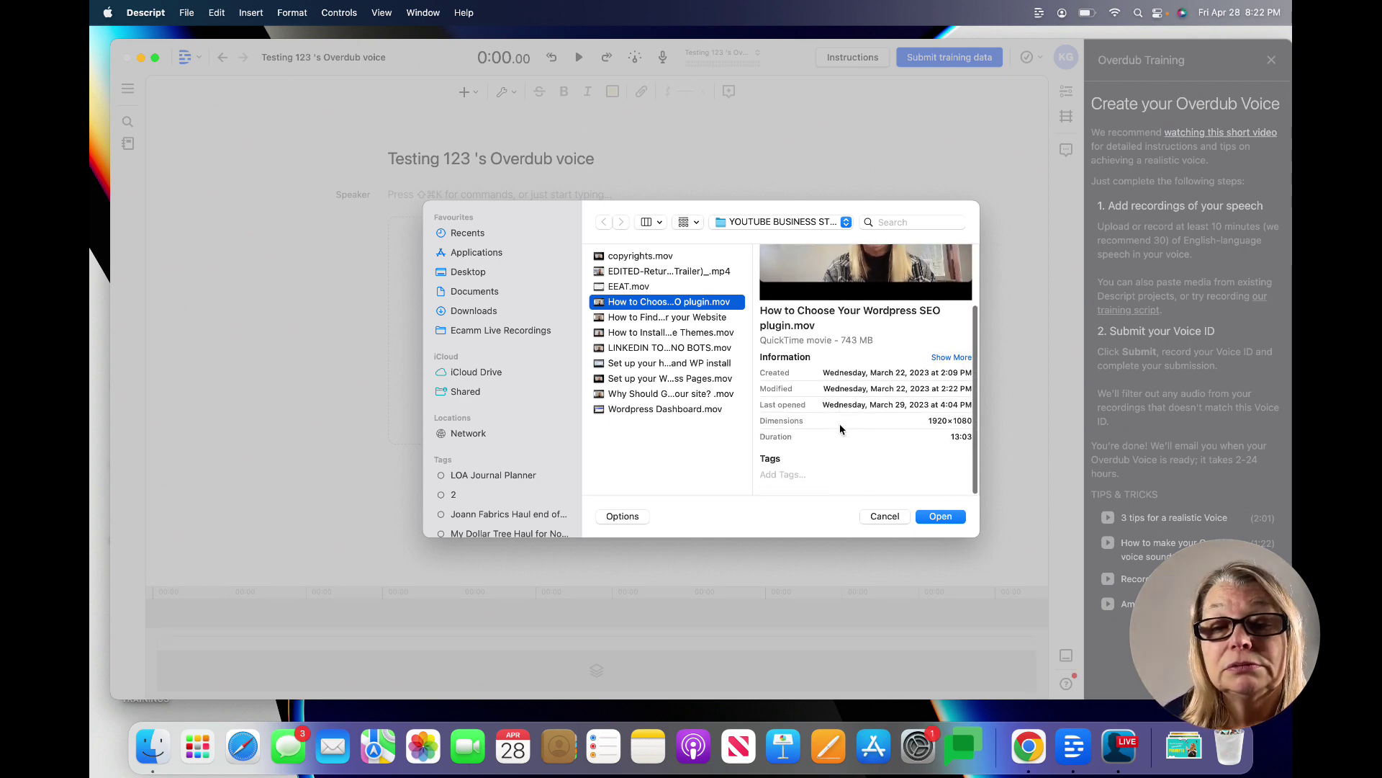
scroll(840, 428, "up", 1)
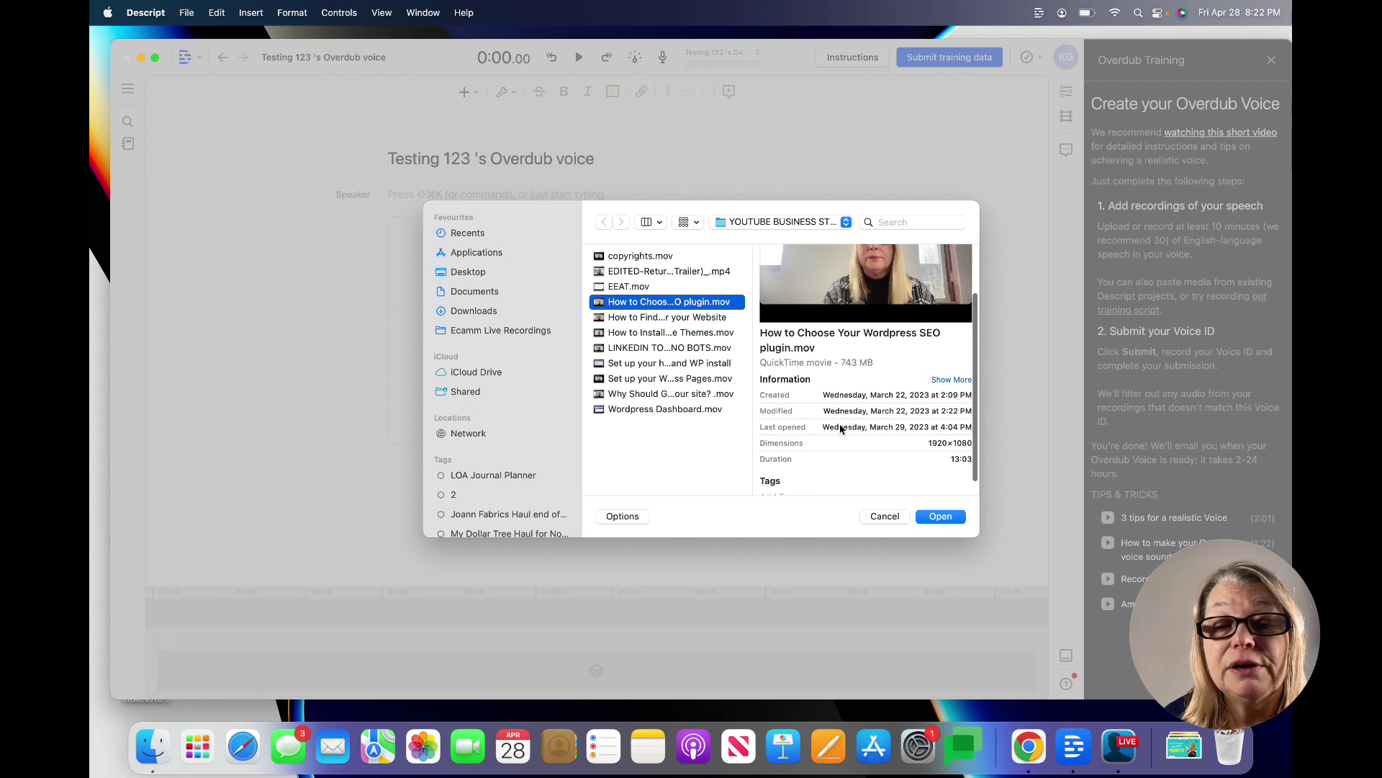
scroll(839, 428, "up", 4)
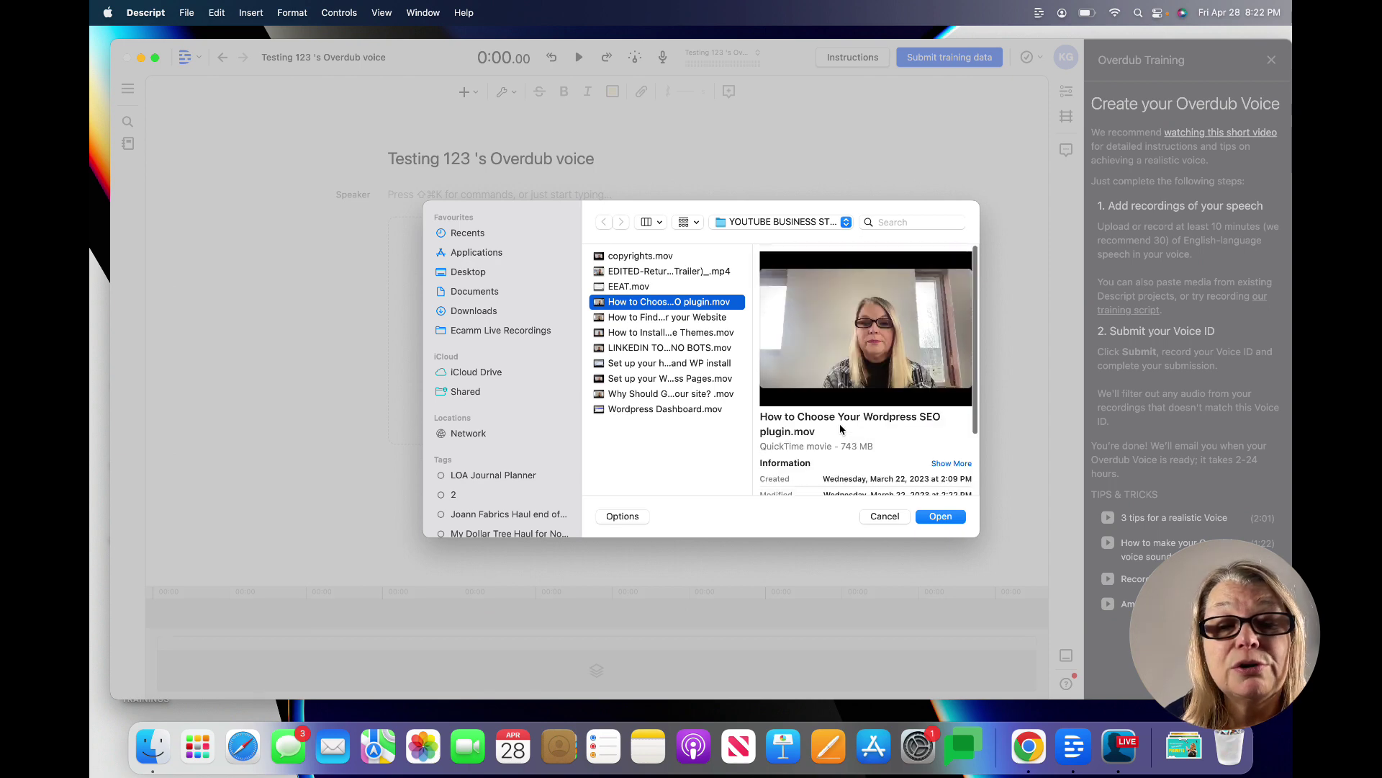
left_click(680, 349)
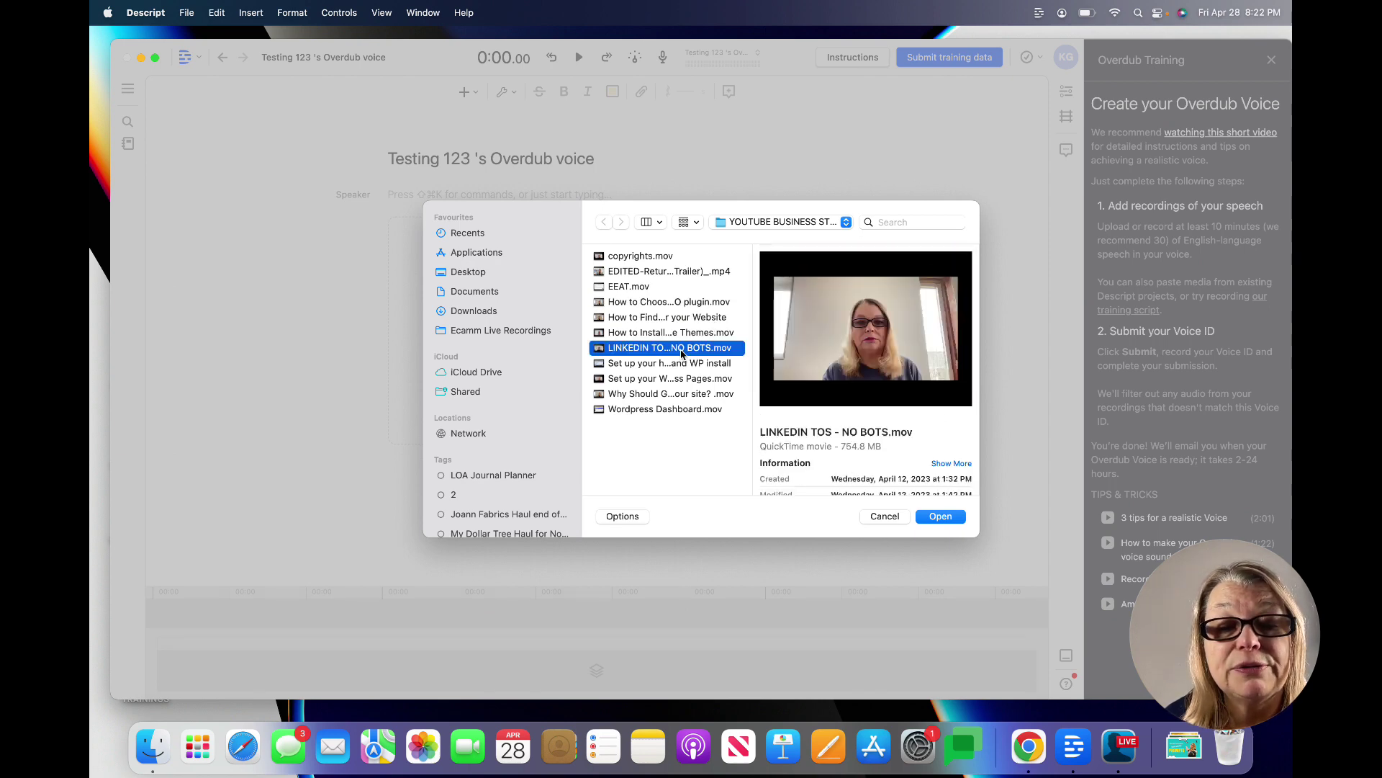
left_click(940, 517)
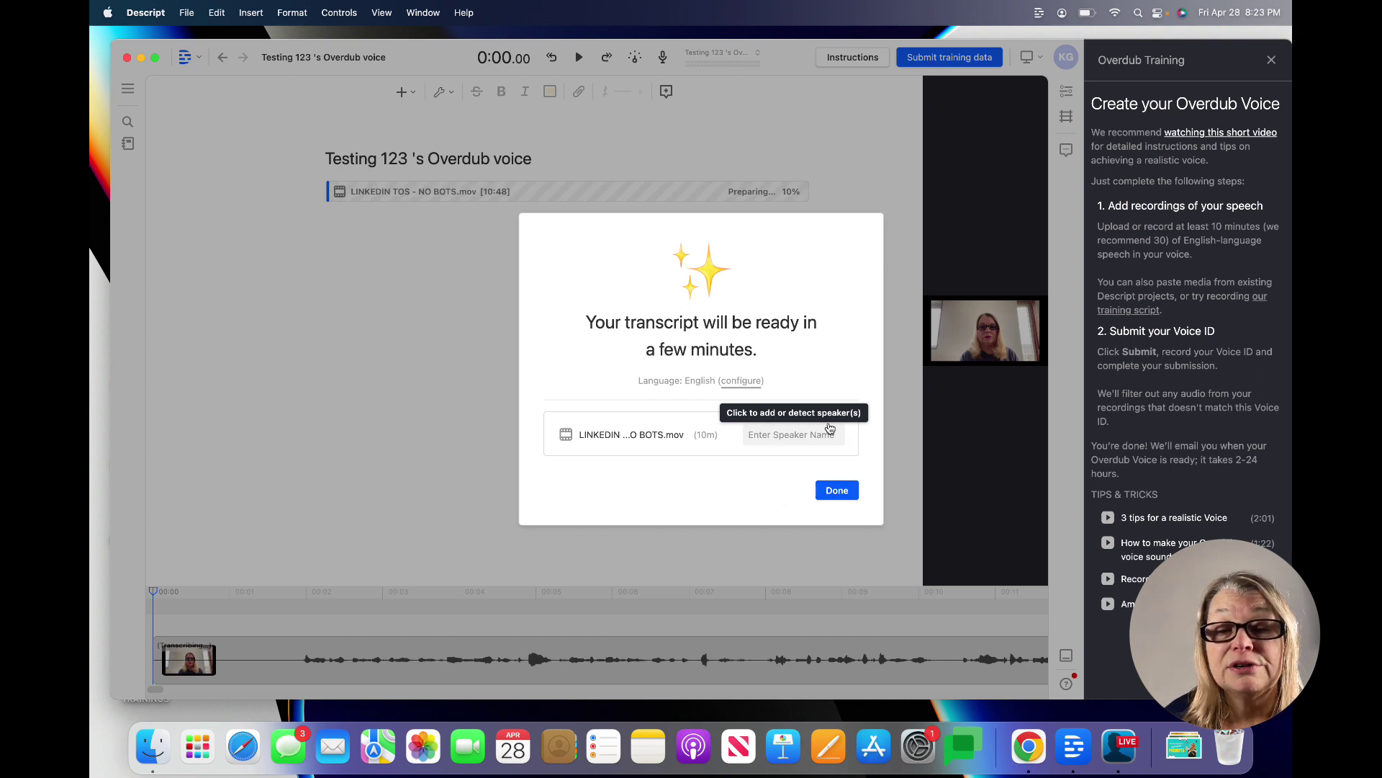
Check the speaker detection choices and finish the transcript setup with the speaker name left blank.
left_click(781, 434)
mouse_move(801, 466)
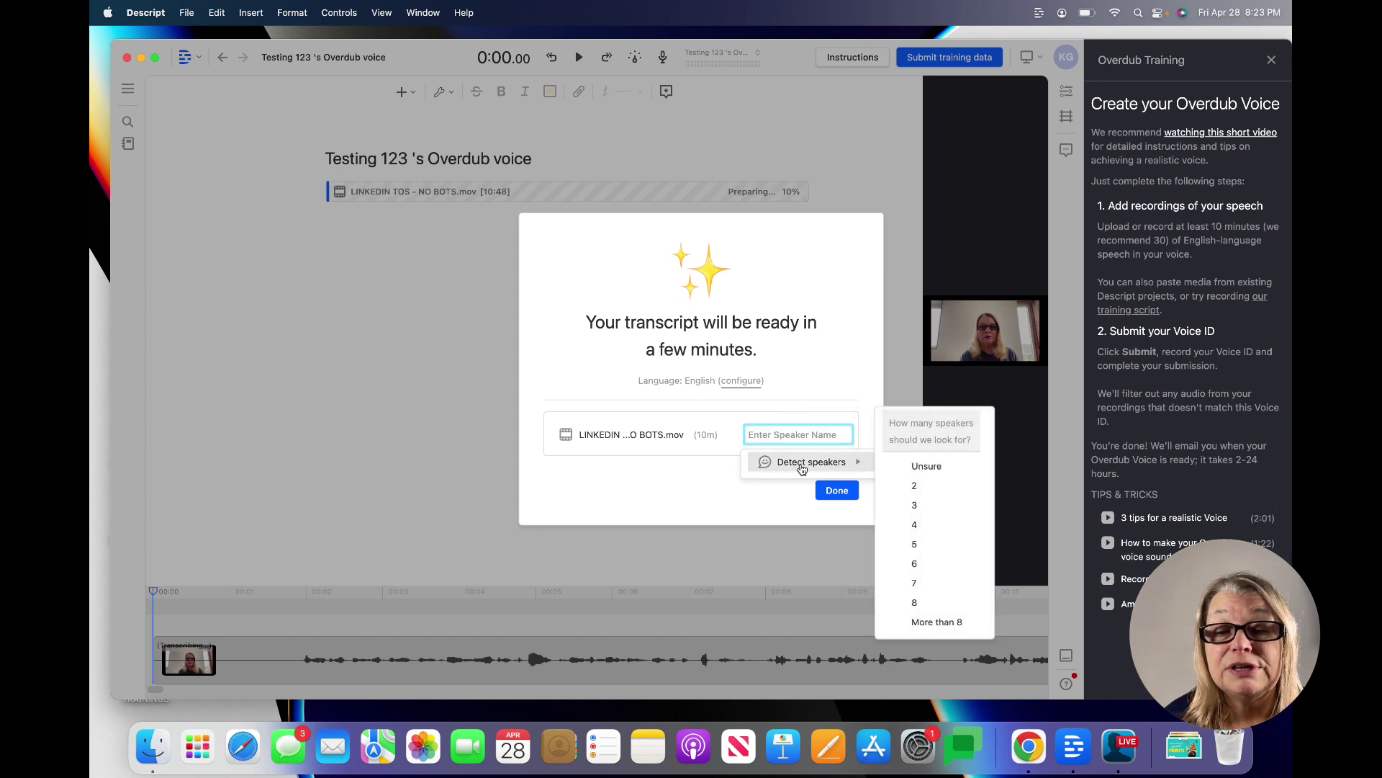
left_click(689, 481)
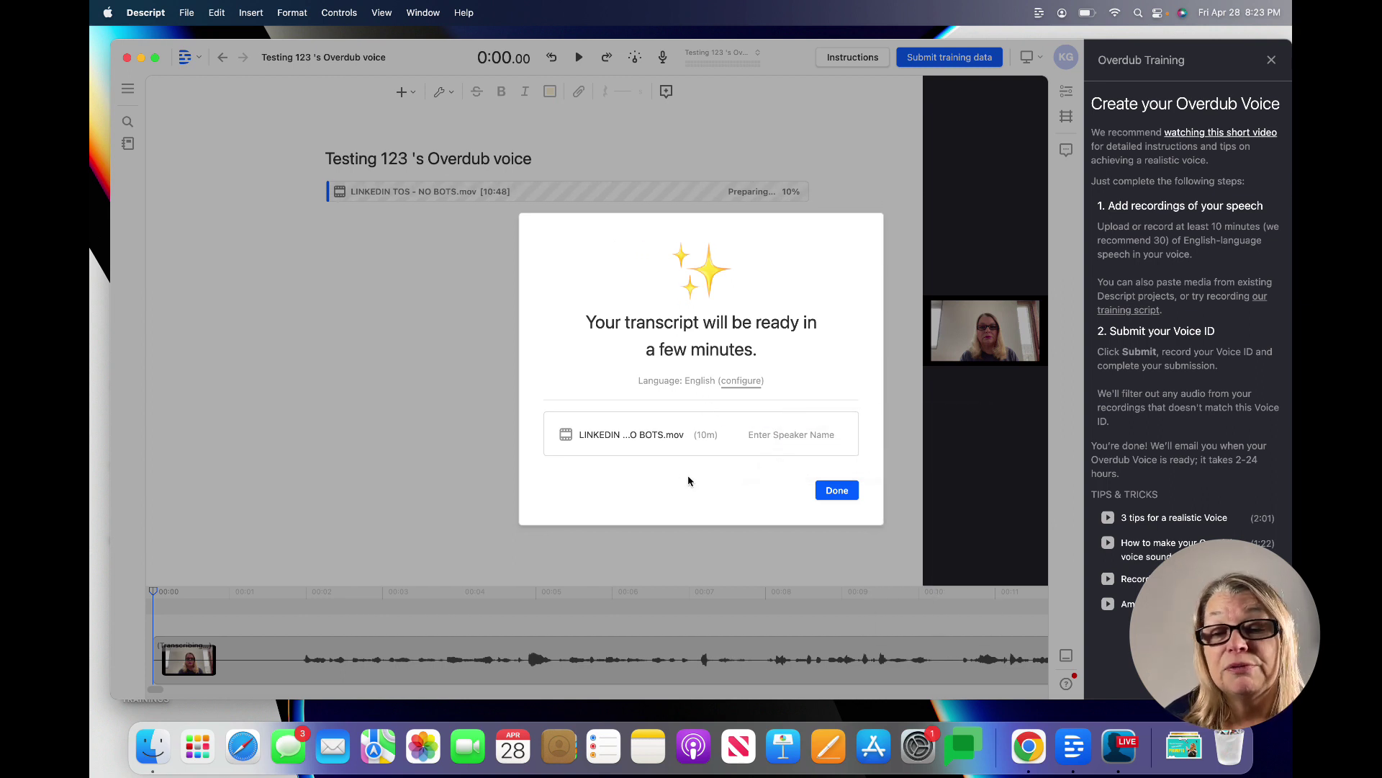
left_click(837, 493)
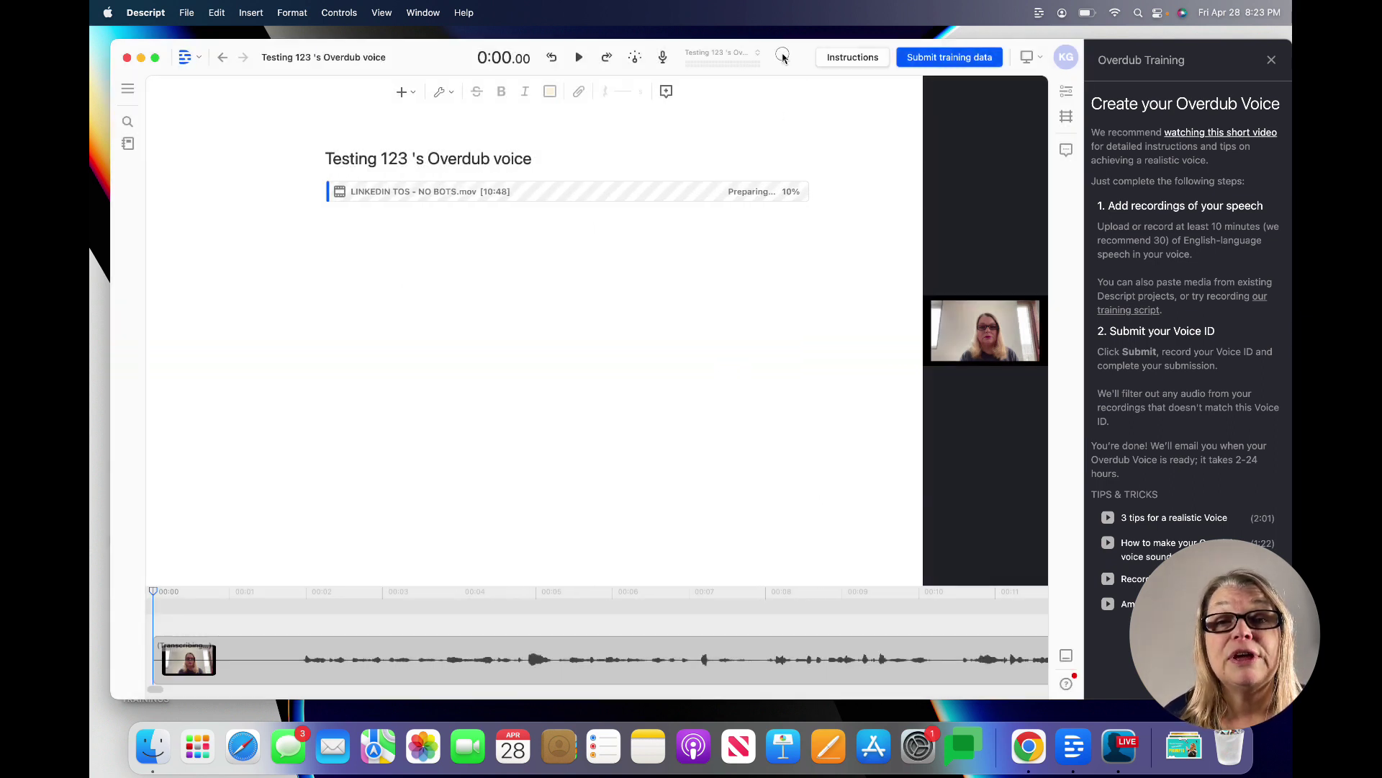
Review the transcript, record the Voice ID statement with the MacBook Pro Microphone, and submit the training data.
mouse_move(786, 56)
left_mouse_down()
mouse_move(846, 50)
mouse_move(805, 63)
left_mouse_up()
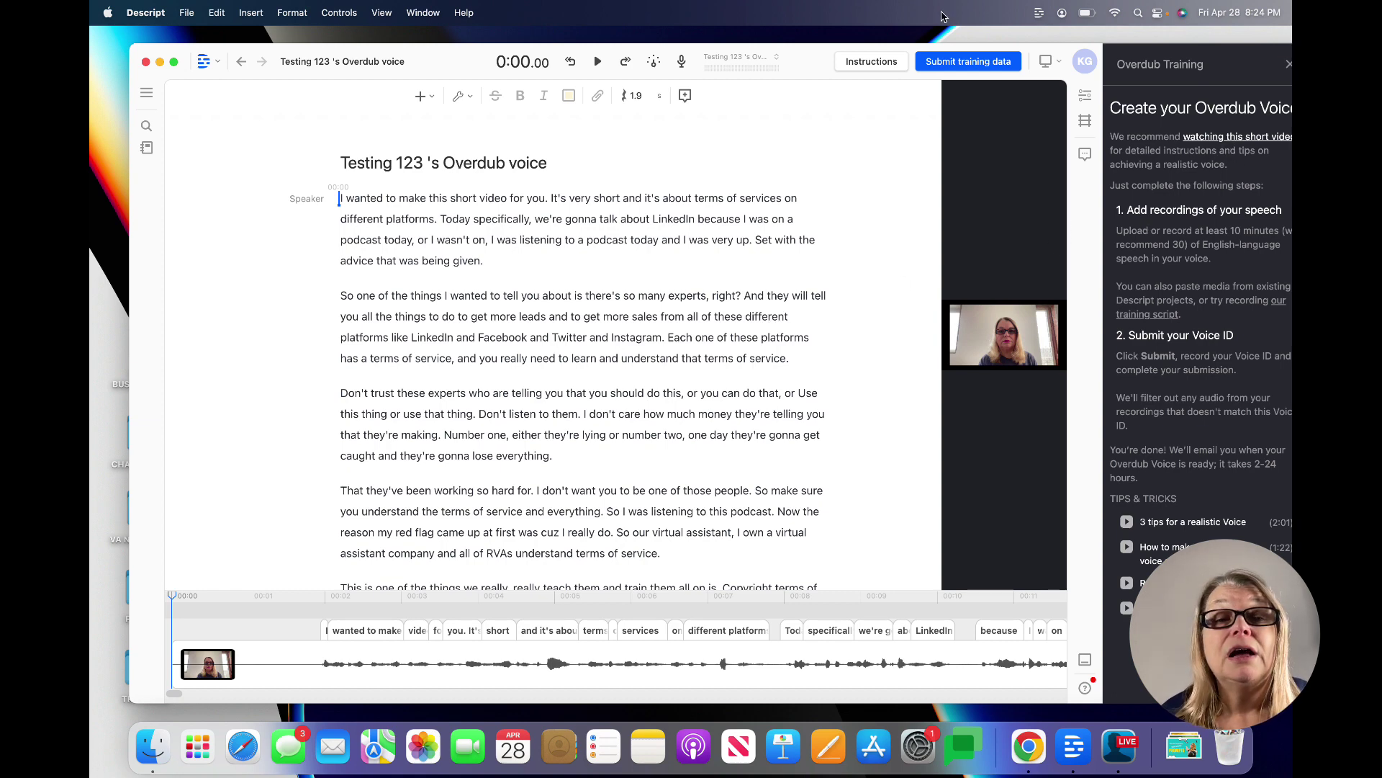
scroll(603, 439, "down", 20)
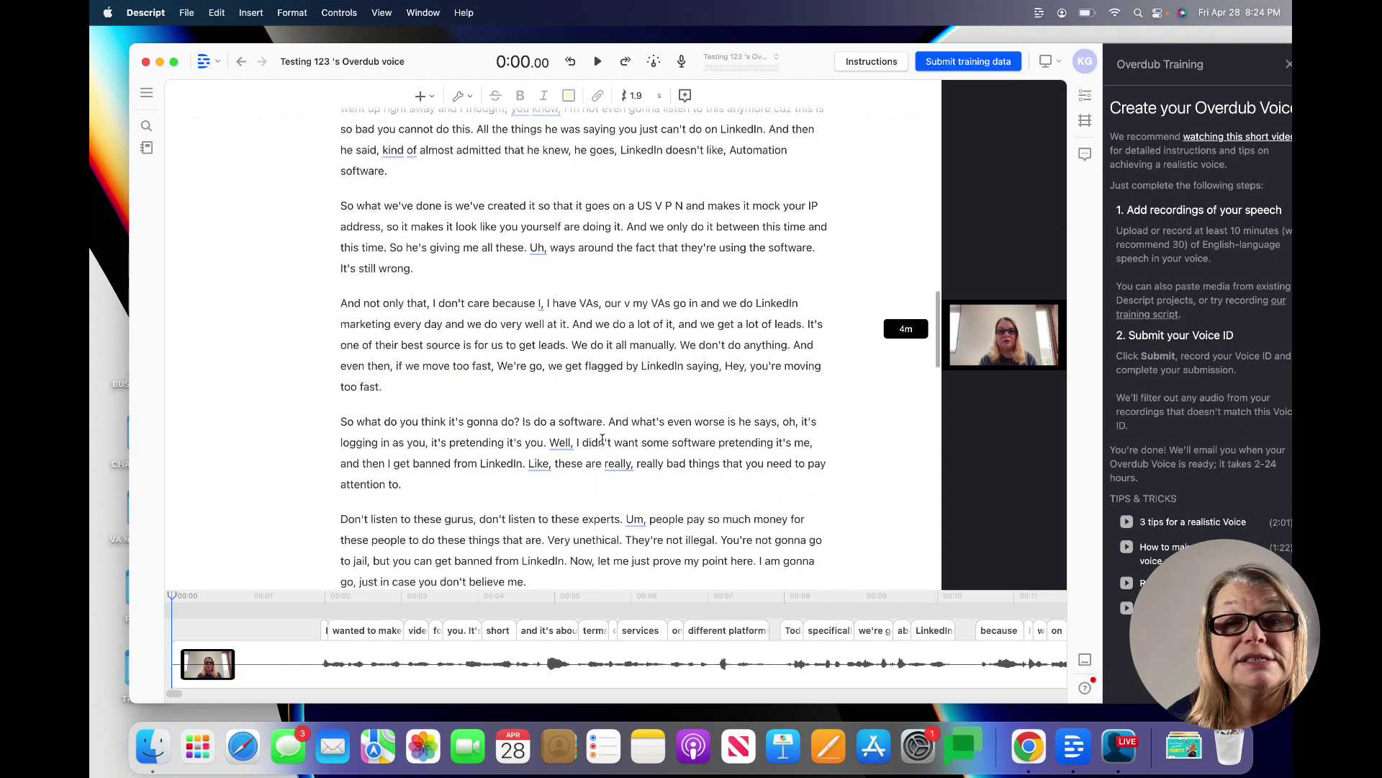
scroll(603, 439, "down", 5)
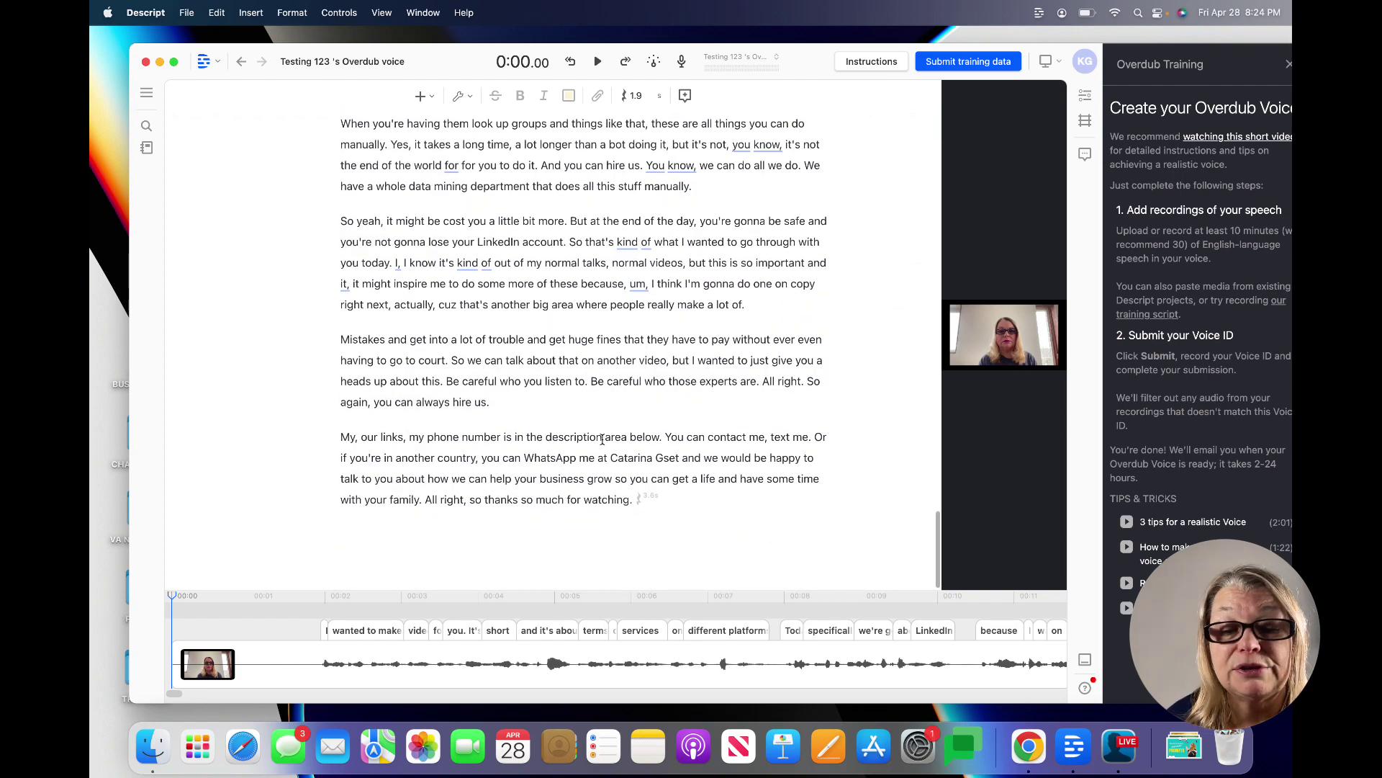
scroll(603, 439, "up", 20)
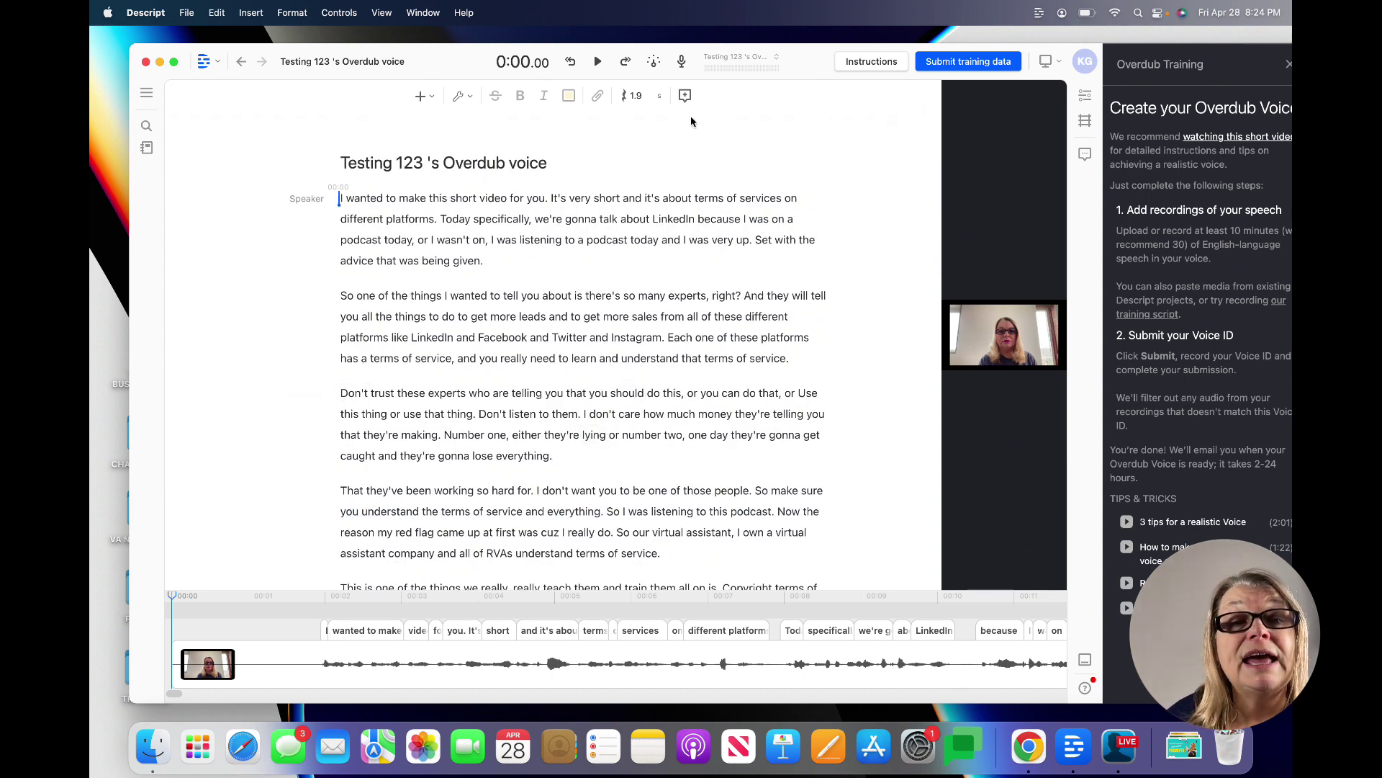
left_click(989, 64)
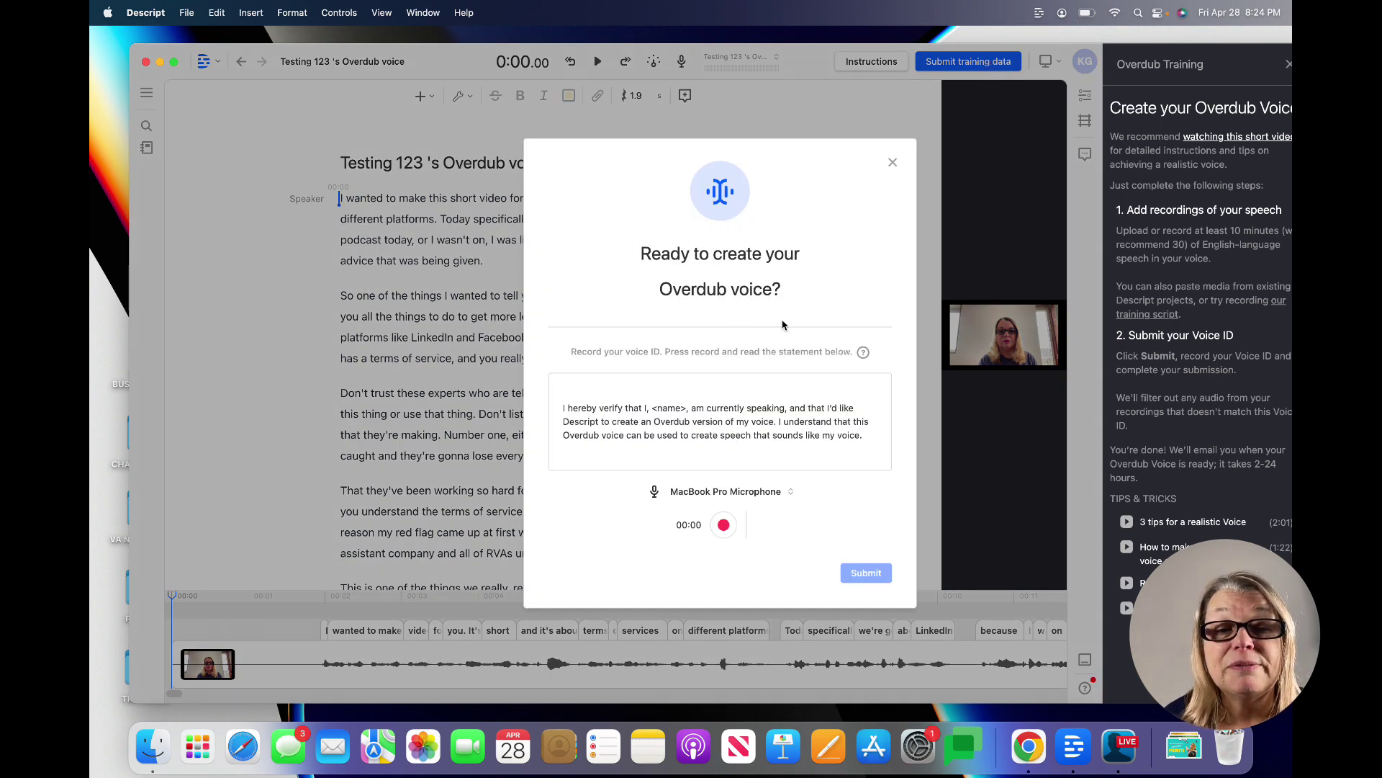
left_click(725, 525)
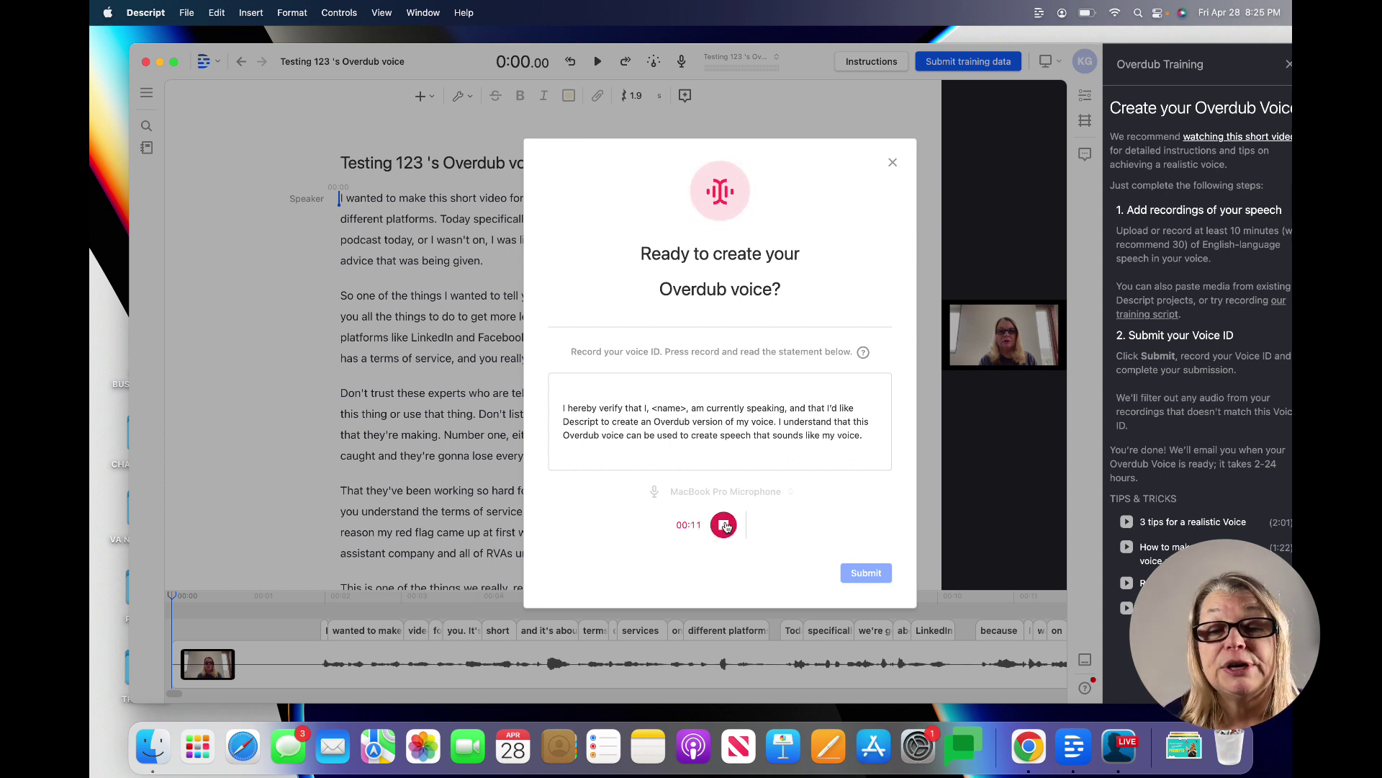
left_click(724, 525)
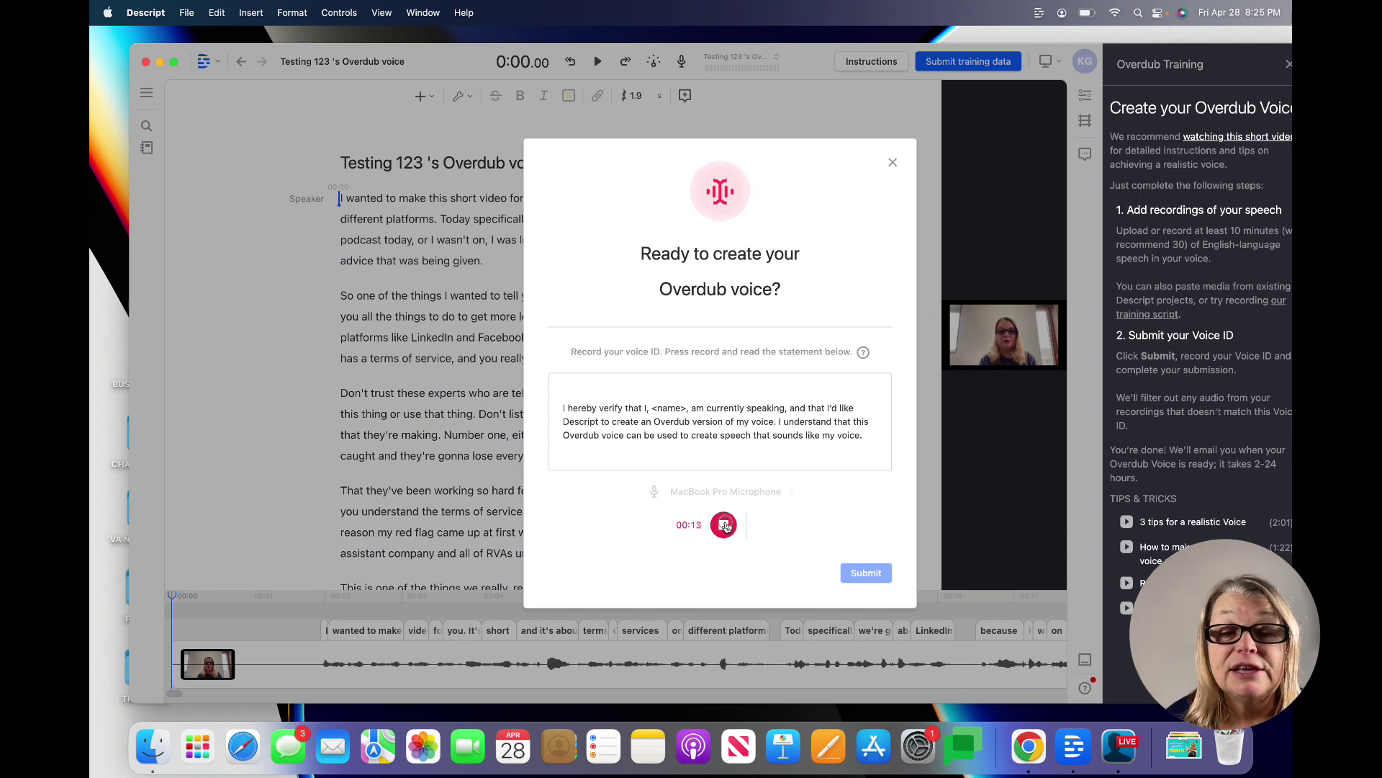
left_click(867, 573)
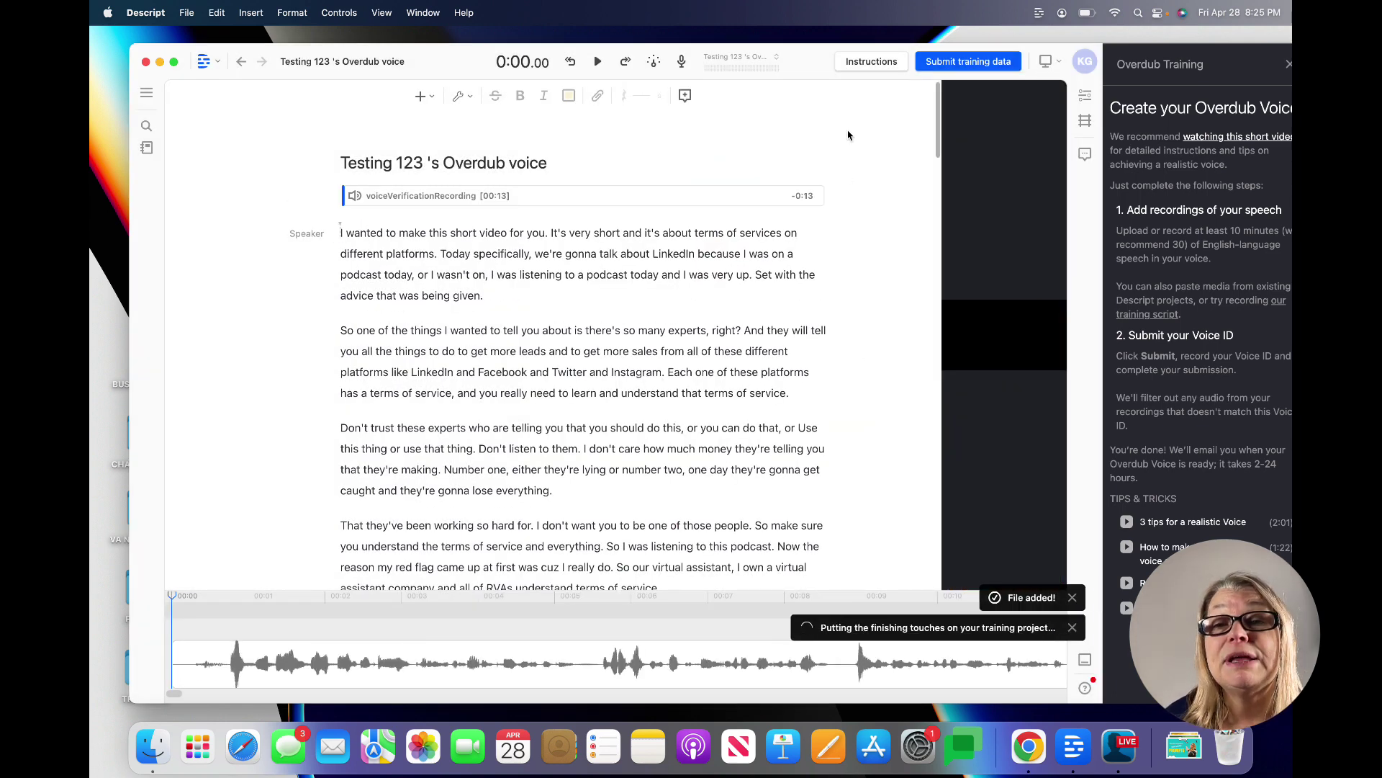
left_click(966, 63)
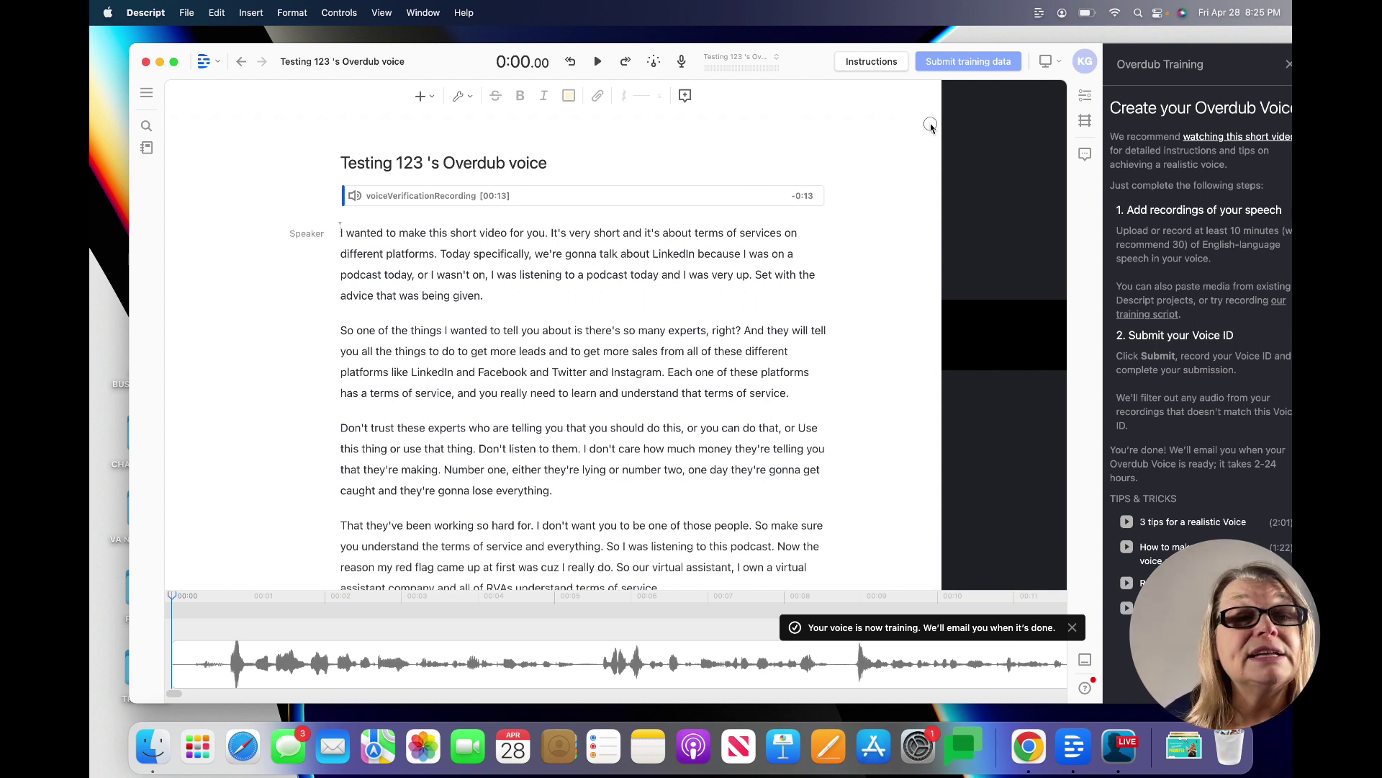
From the voices list, examine the already trained voice's training project and management options, and play its preview.
left_click(241, 61)
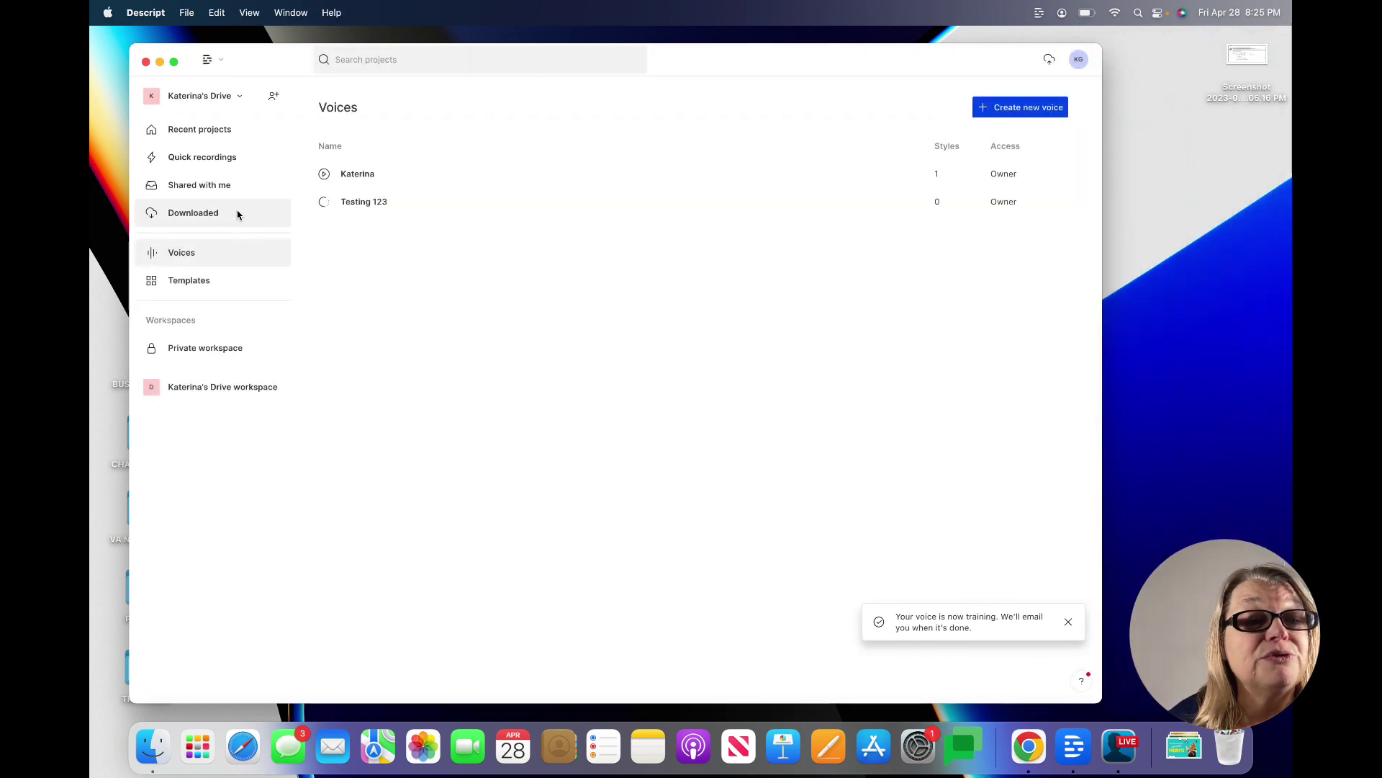
left_click(368, 173)
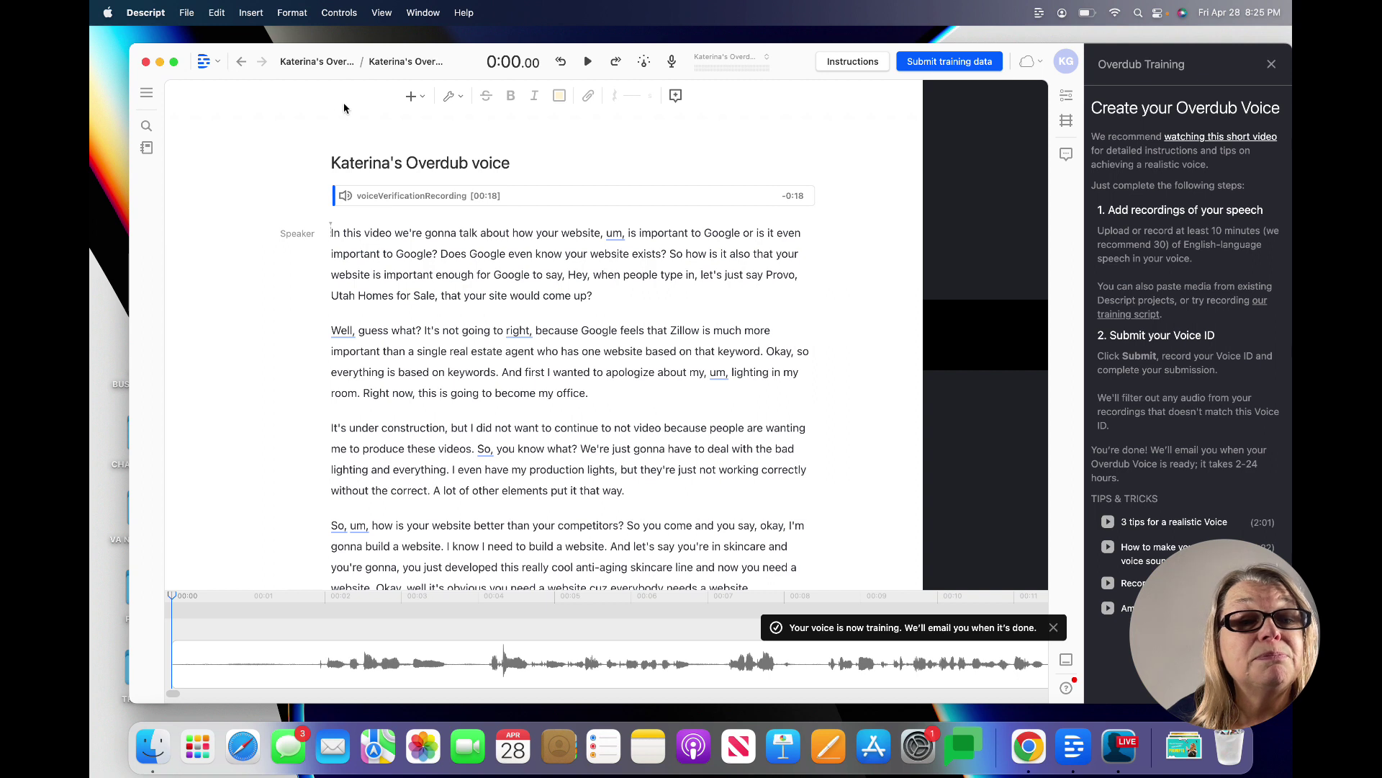
left_click(206, 61)
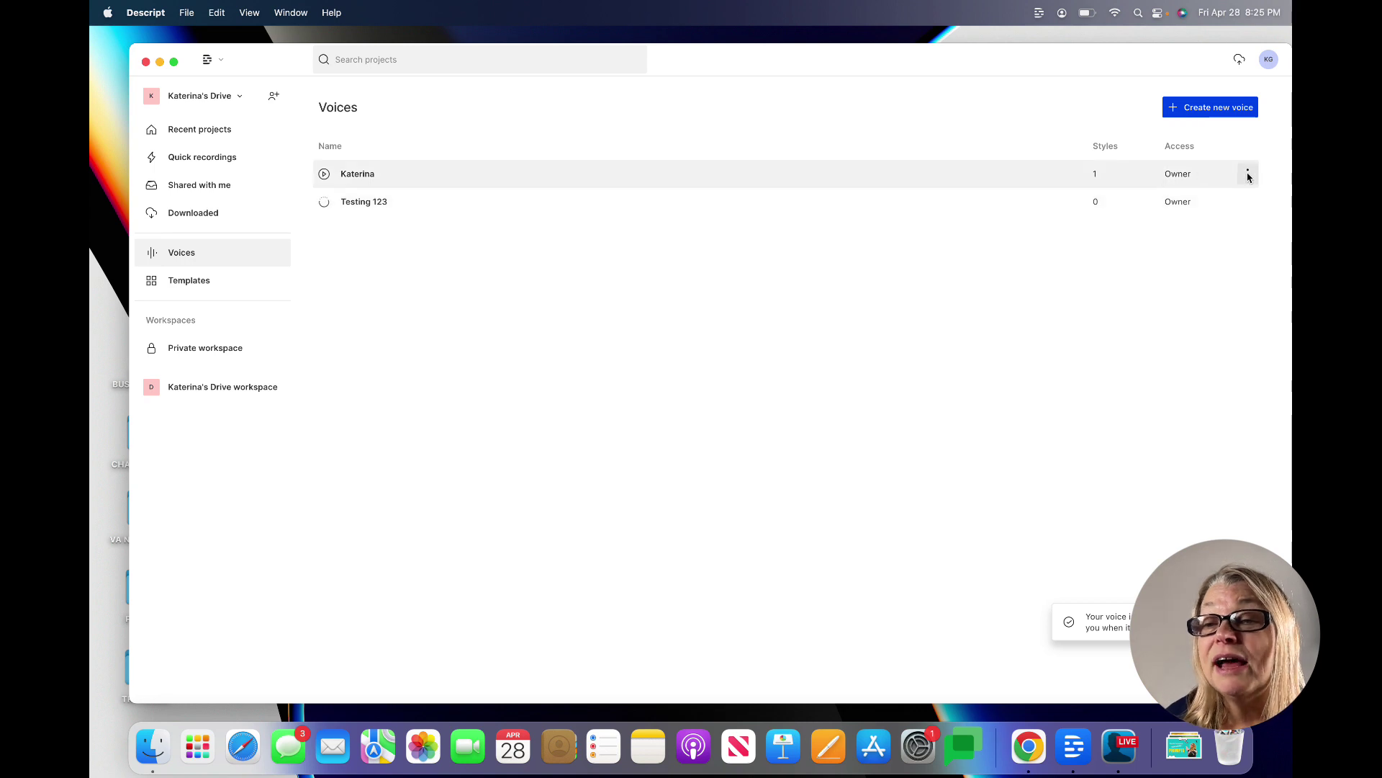
left_click(1248, 174)
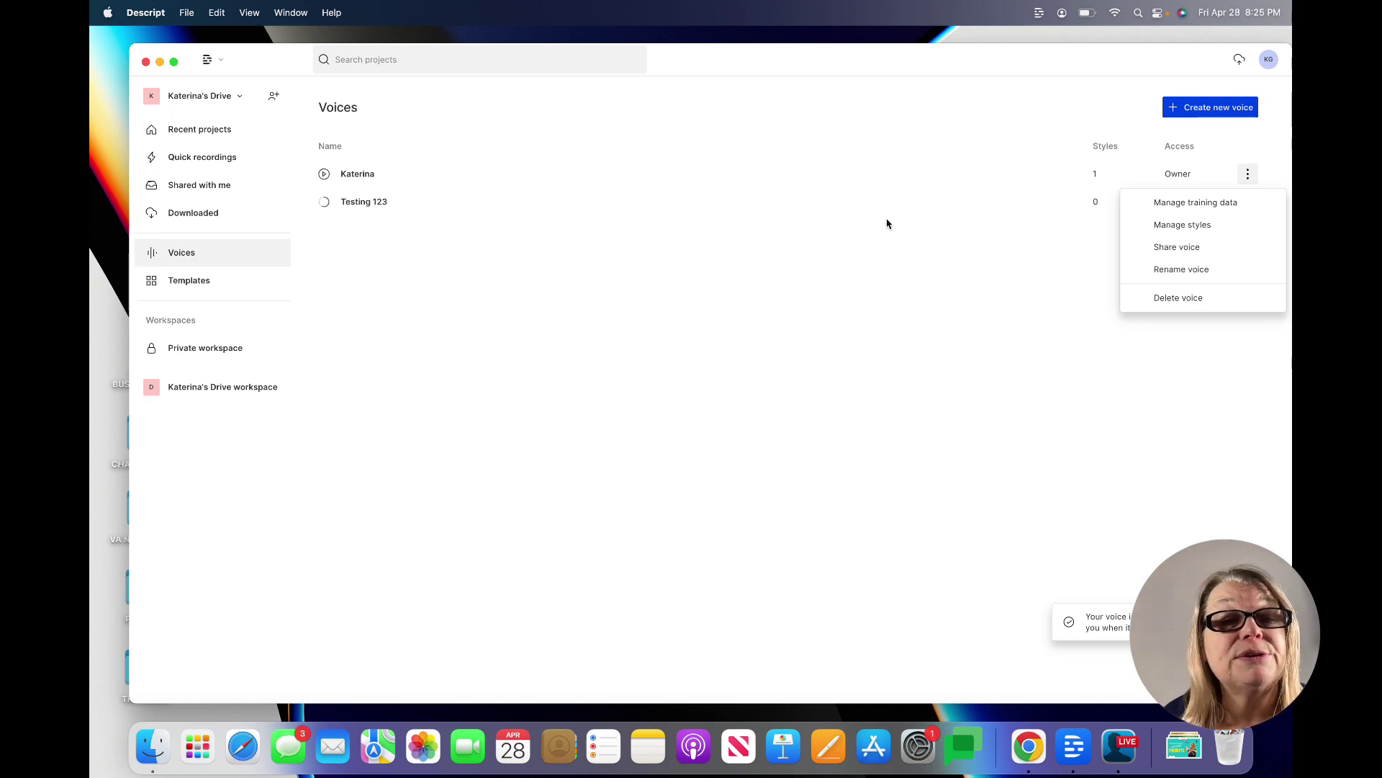
left_click(324, 173)
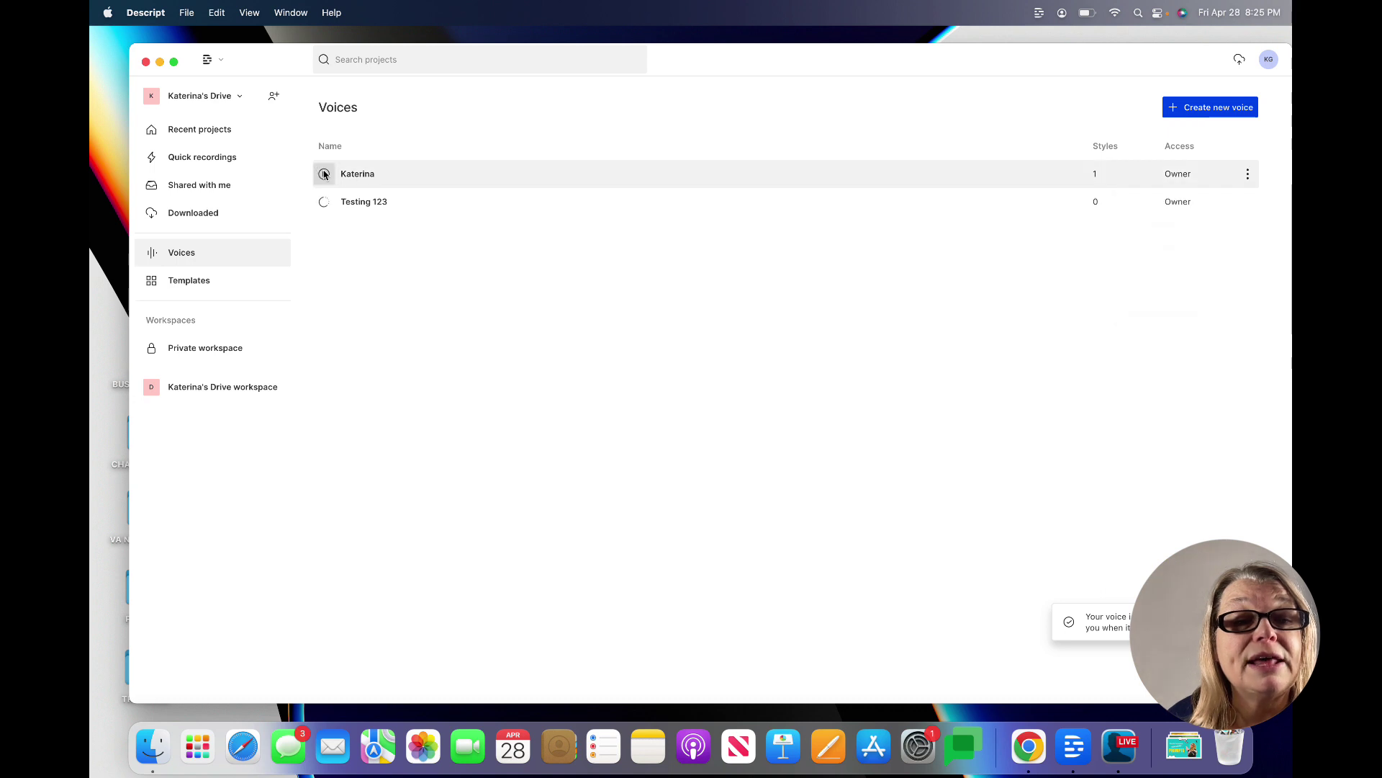